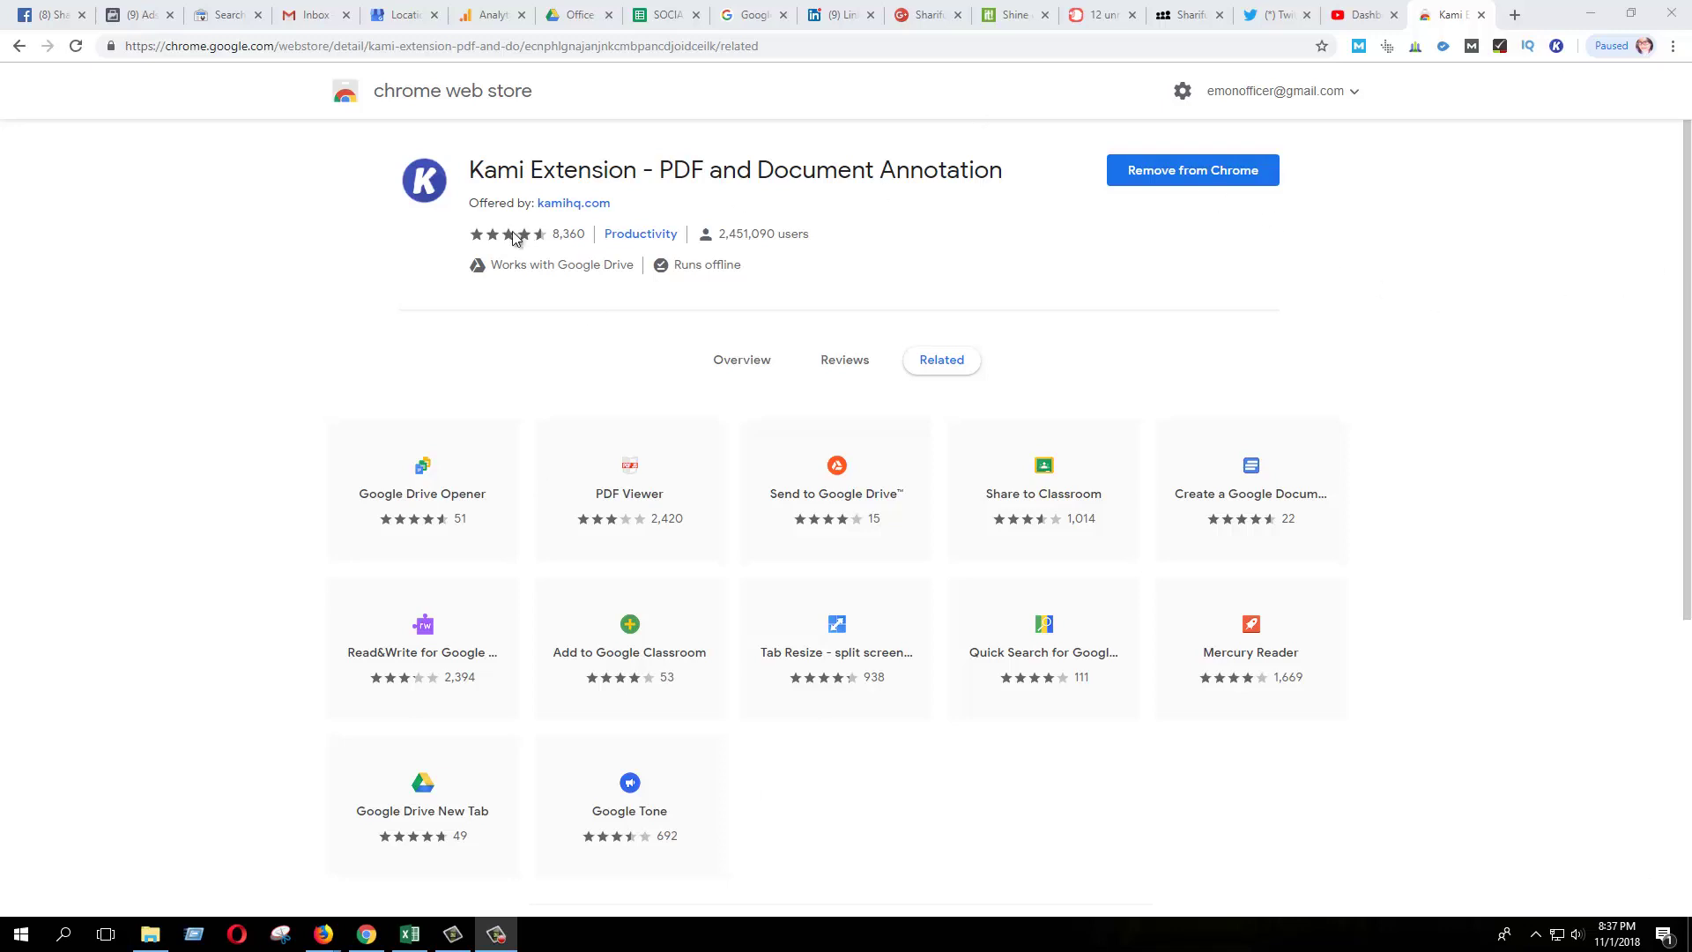
Open the Kami extension's viewer and check the signed-in account's details
left_click_drag(484, 180, 725, 180)
left_click(827, 234)
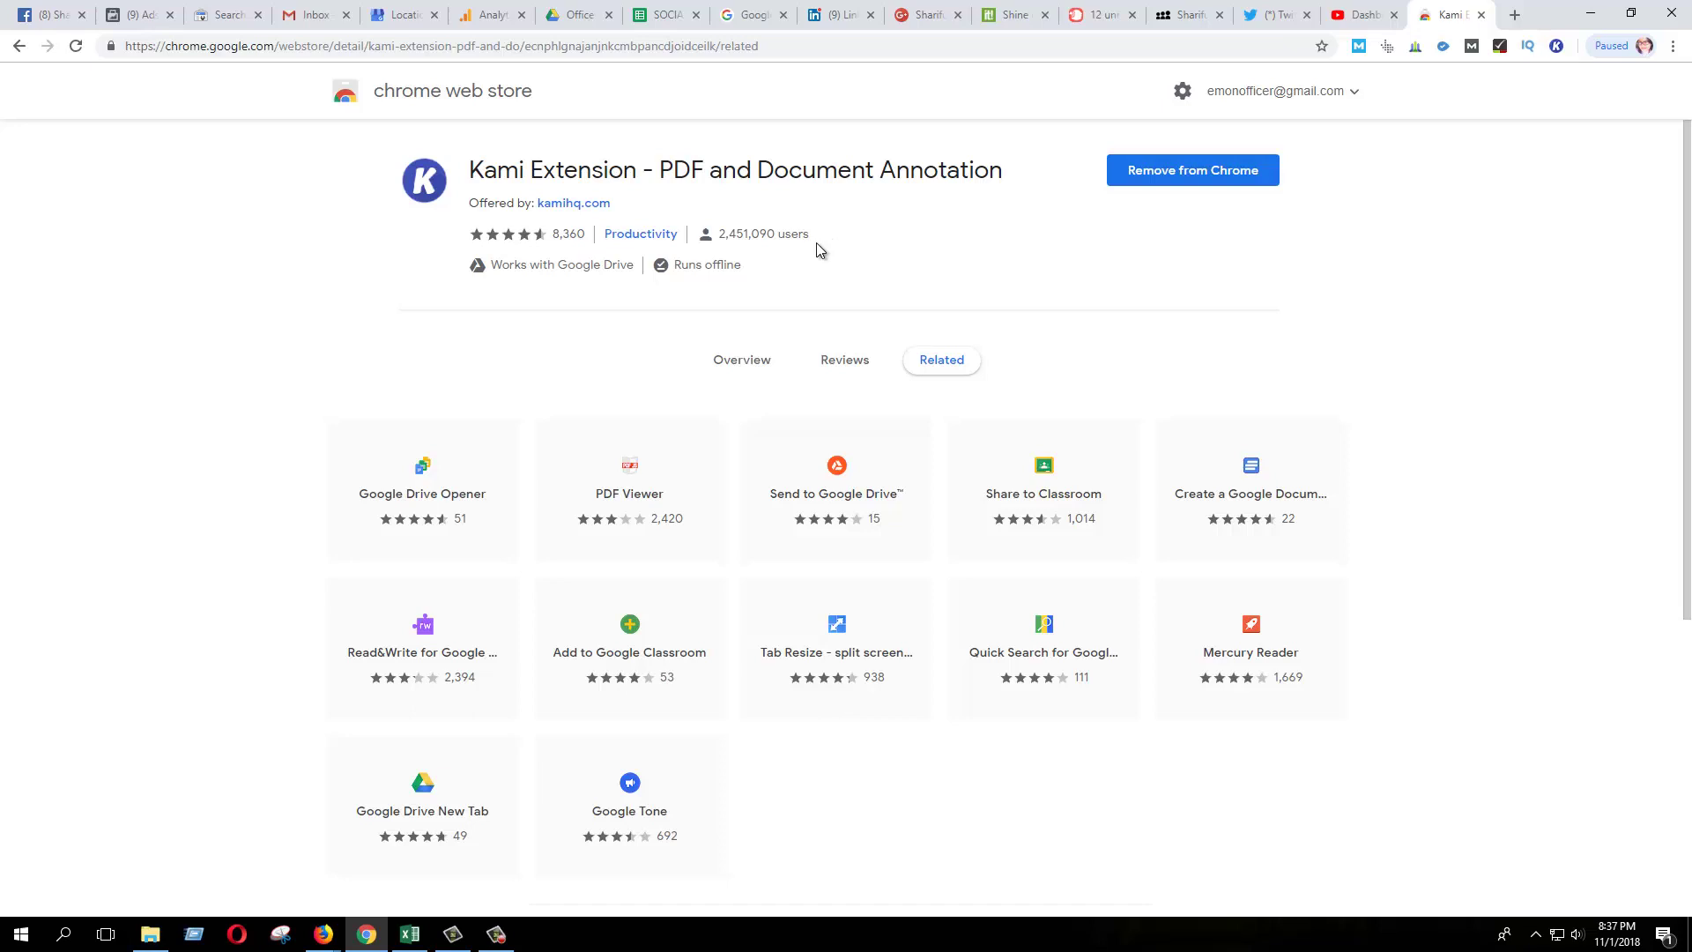
left_click(1555, 49)
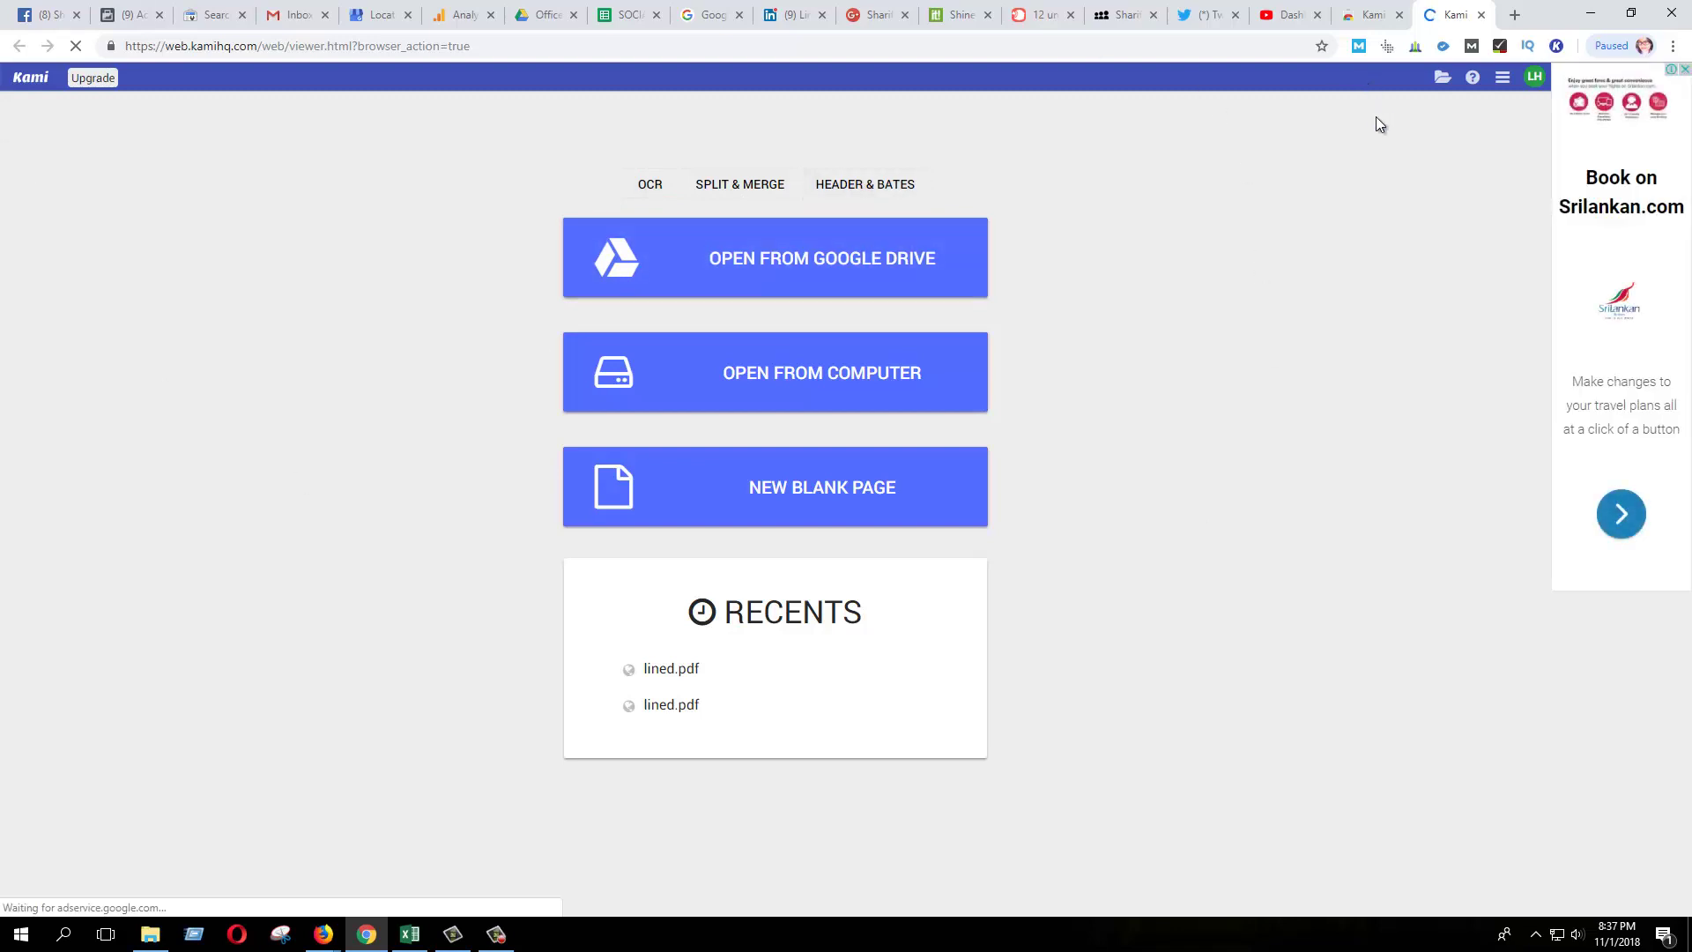
left_click(1534, 81)
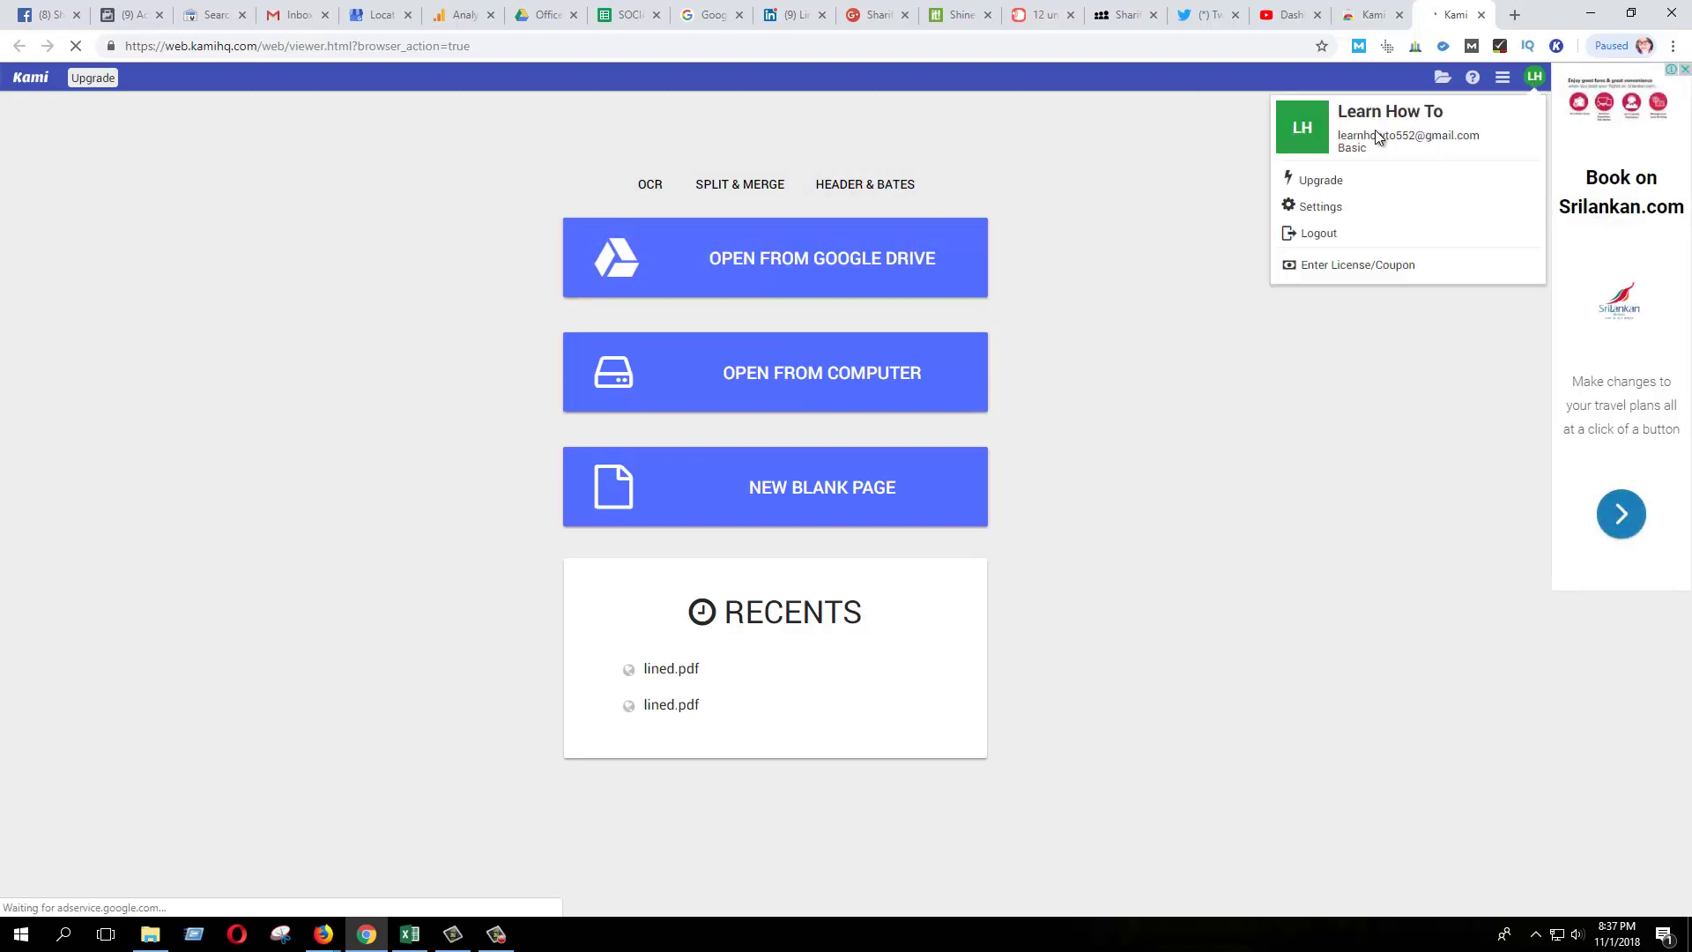
left_click(1228, 365)
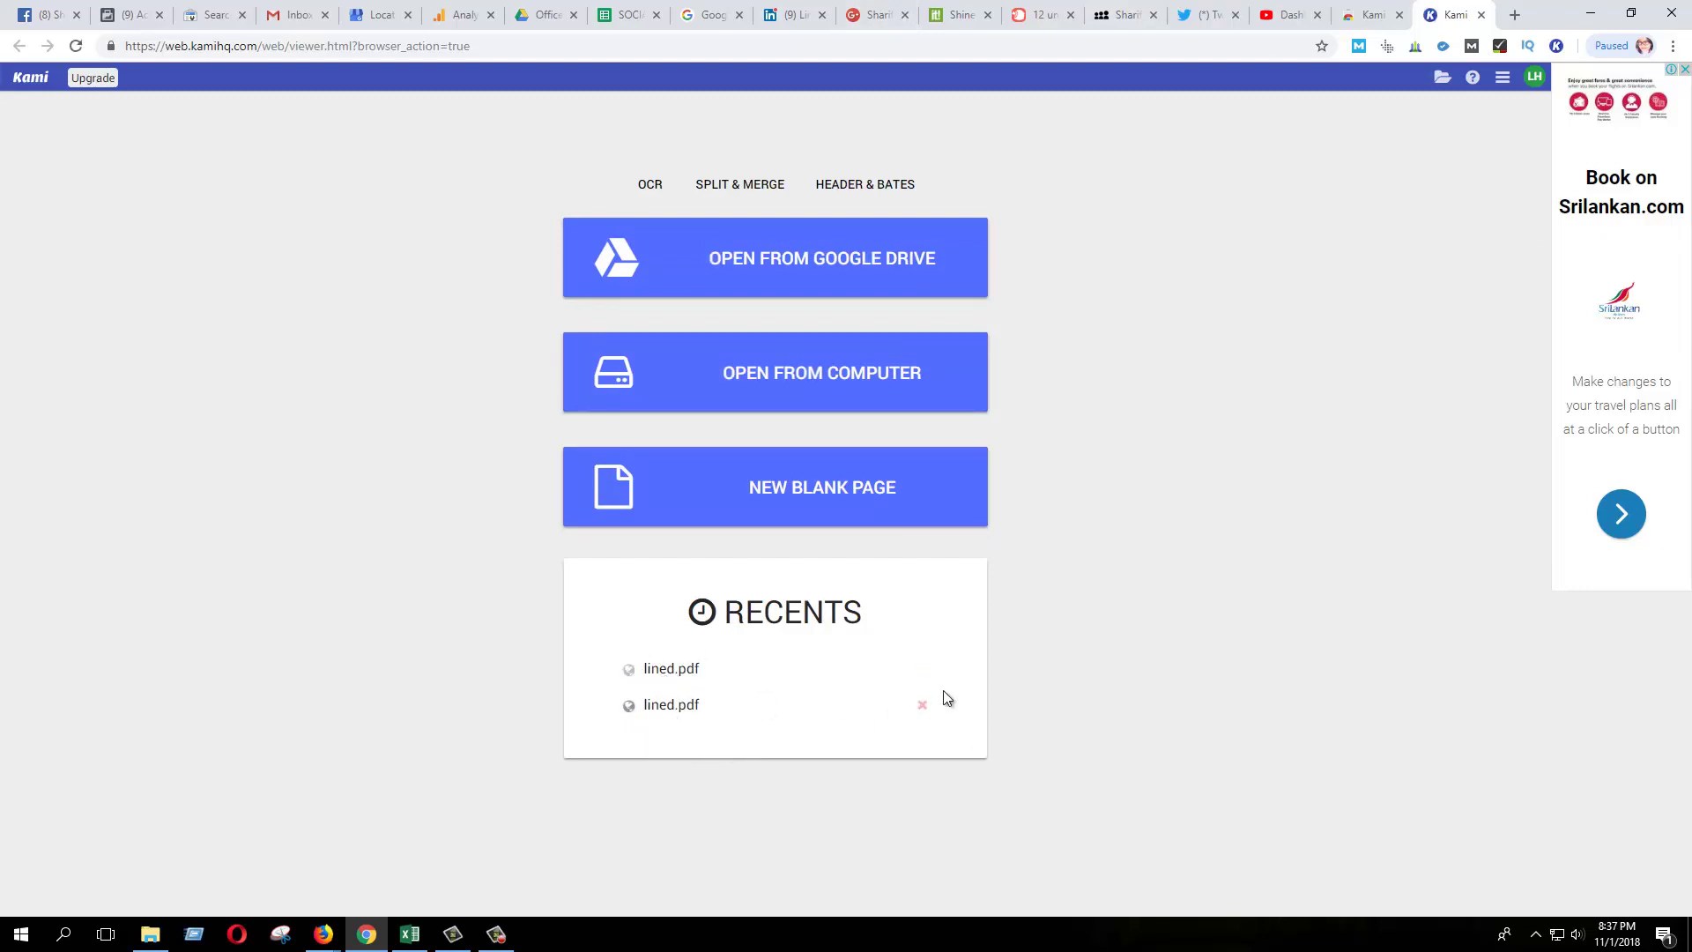
Remove both lined.pdf entries from the recent files
left_click(925, 672)
left_click(925, 674)
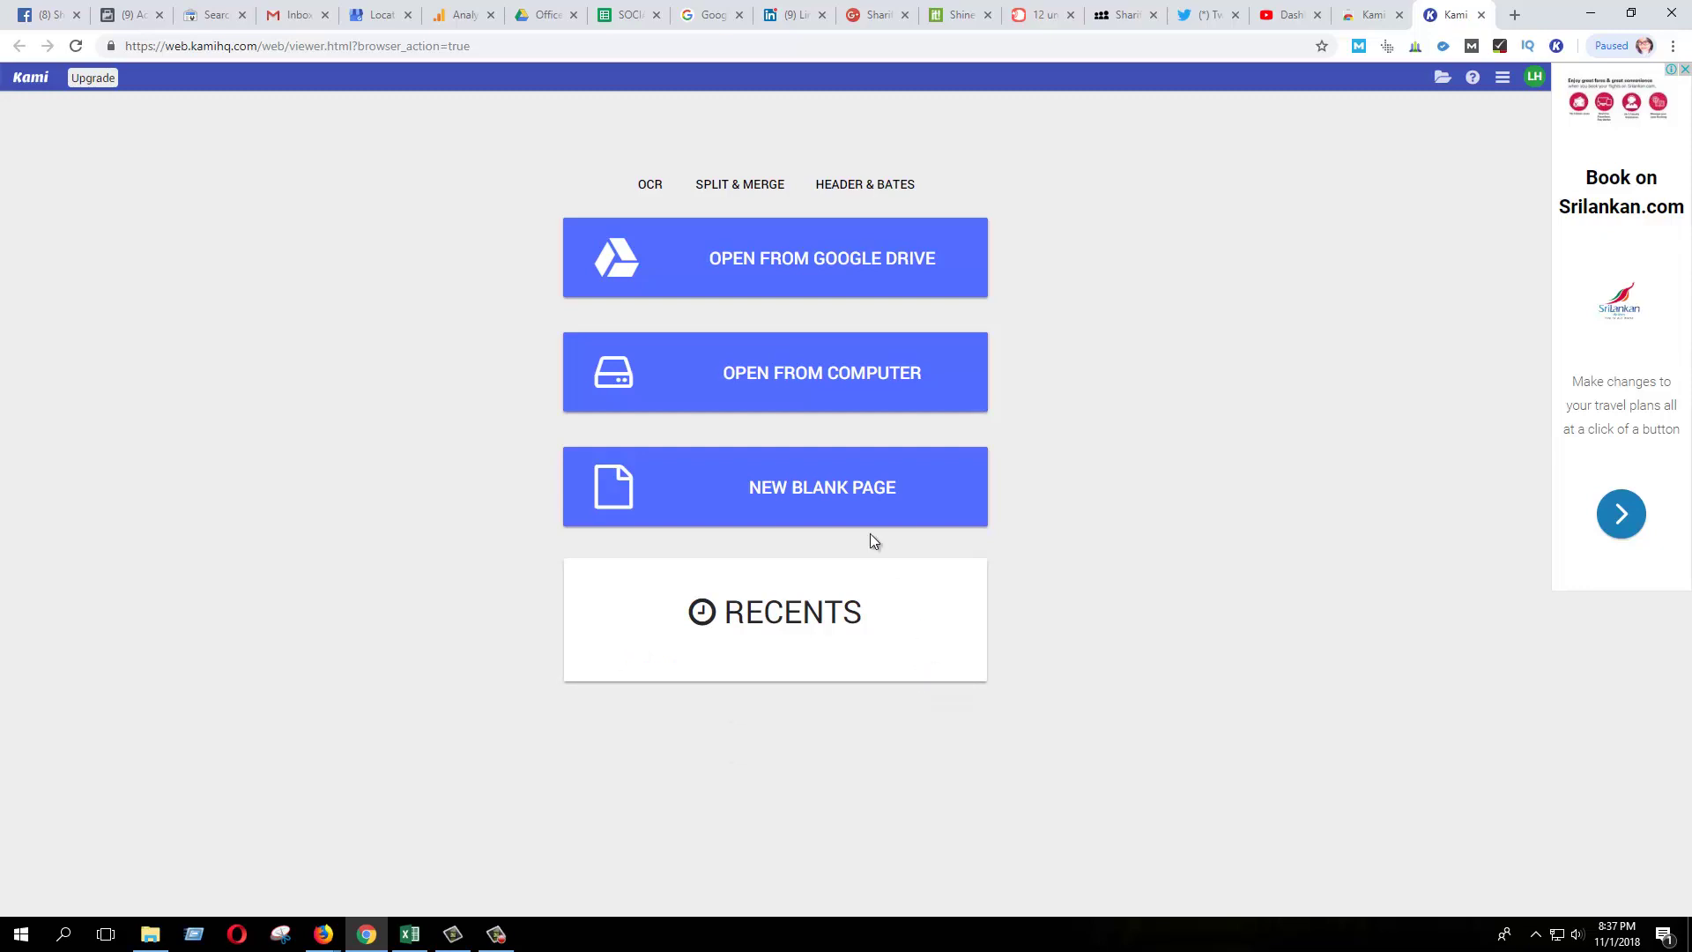
Start a new blank page and preview the Blank Page, Lined Page, Grid Page and Music Sheet types
left_click(861, 486)
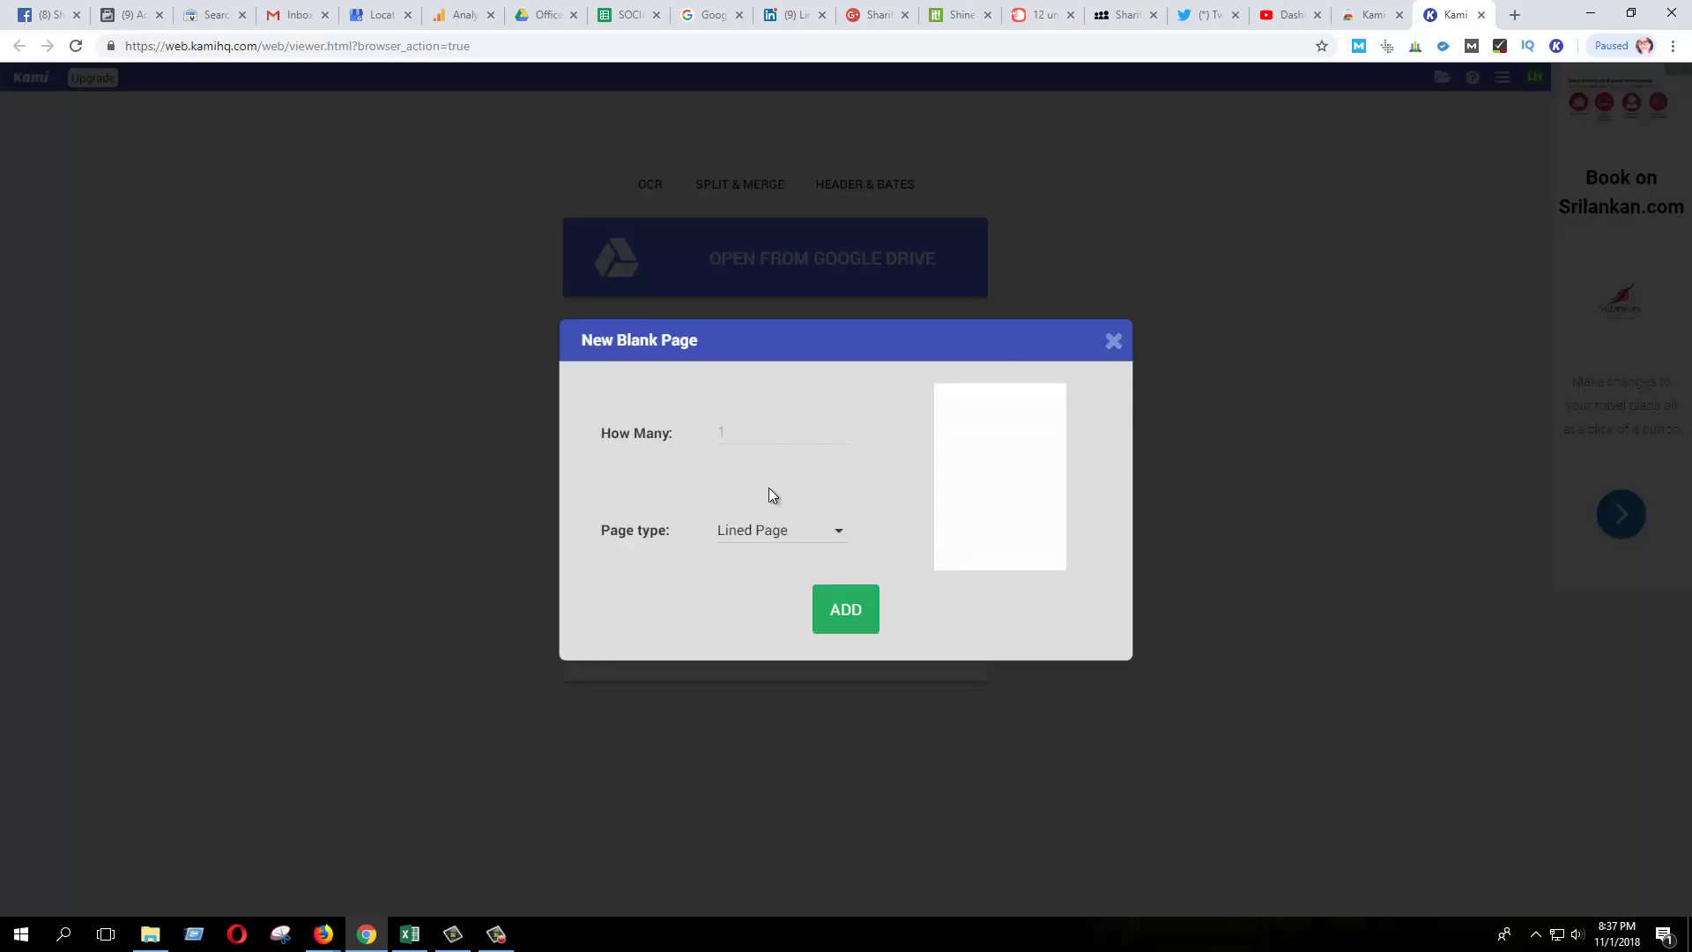
left_click(769, 531)
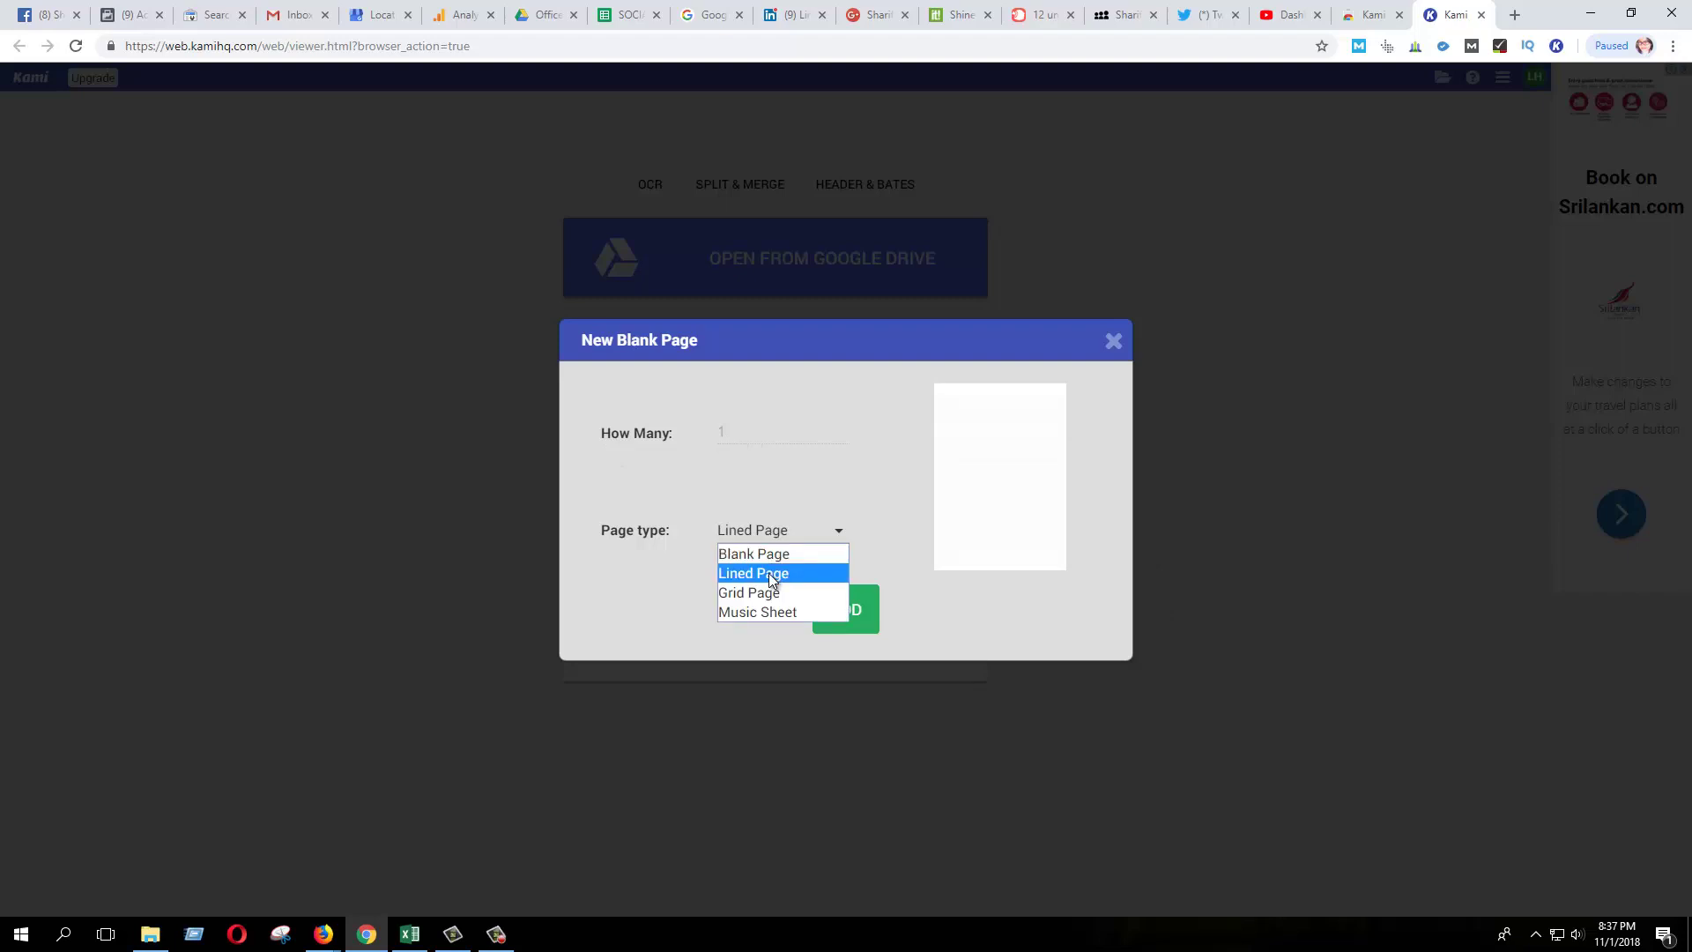
left_click(769, 572)
left_click(760, 534)
left_click(757, 553)
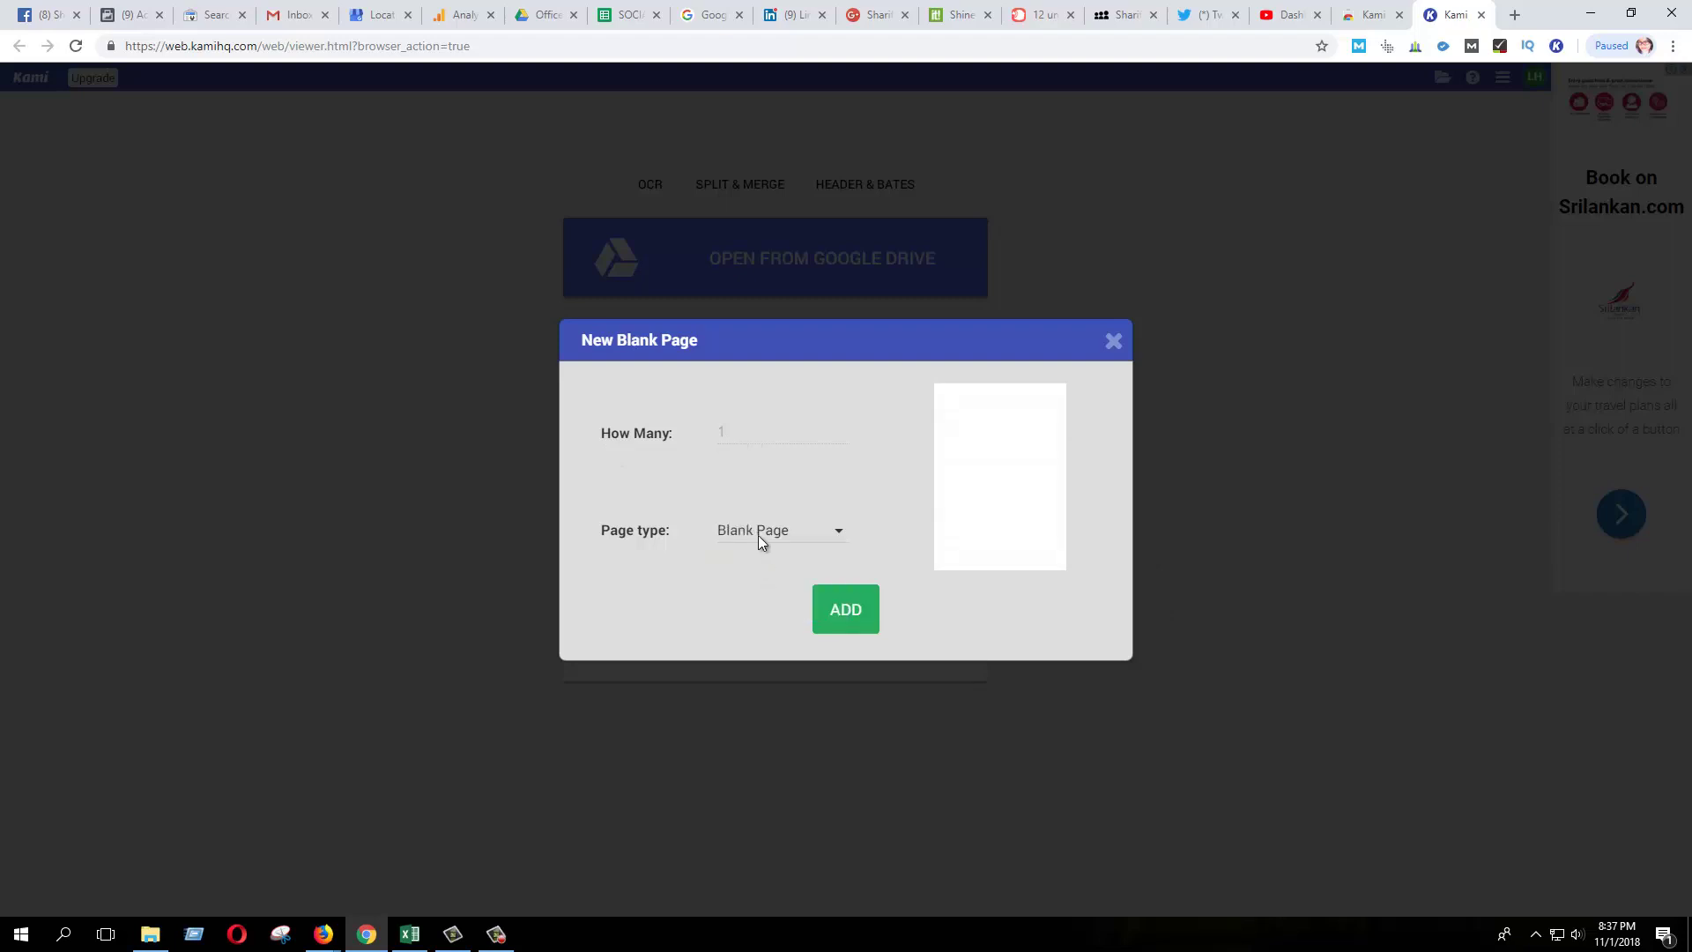
left_click(758, 534)
left_click(763, 571)
left_click(759, 534)
left_click(767, 594)
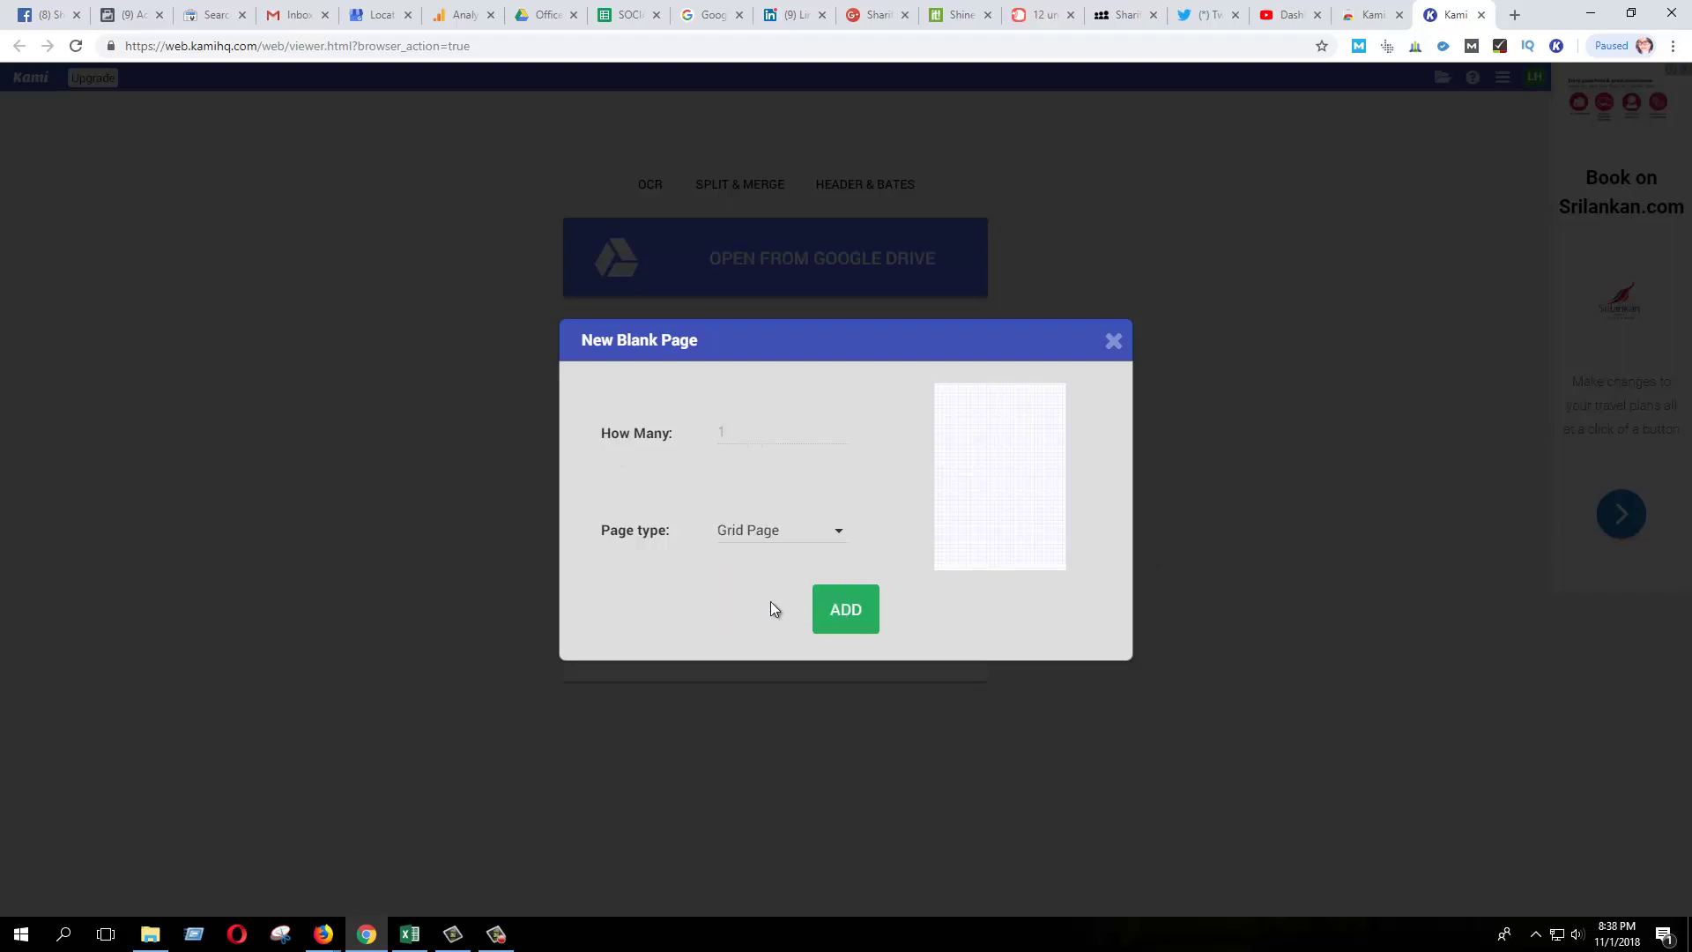
left_click(764, 532)
left_click(778, 613)
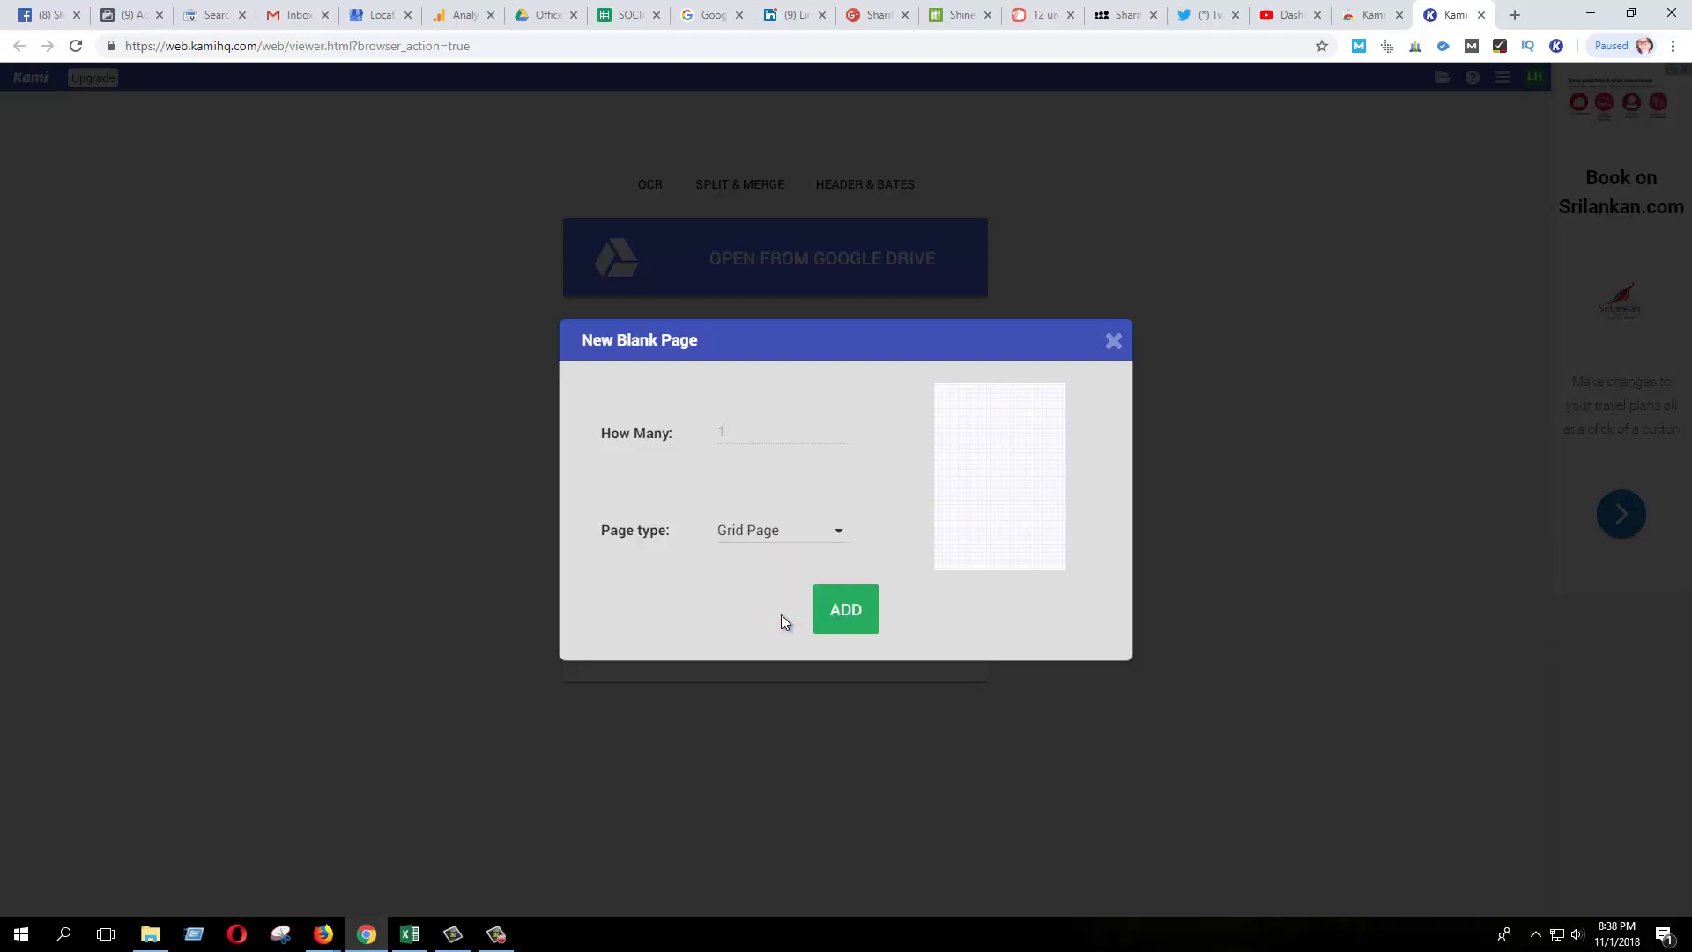
Create a new document with one page of the Lined Page type
left_click(778, 532)
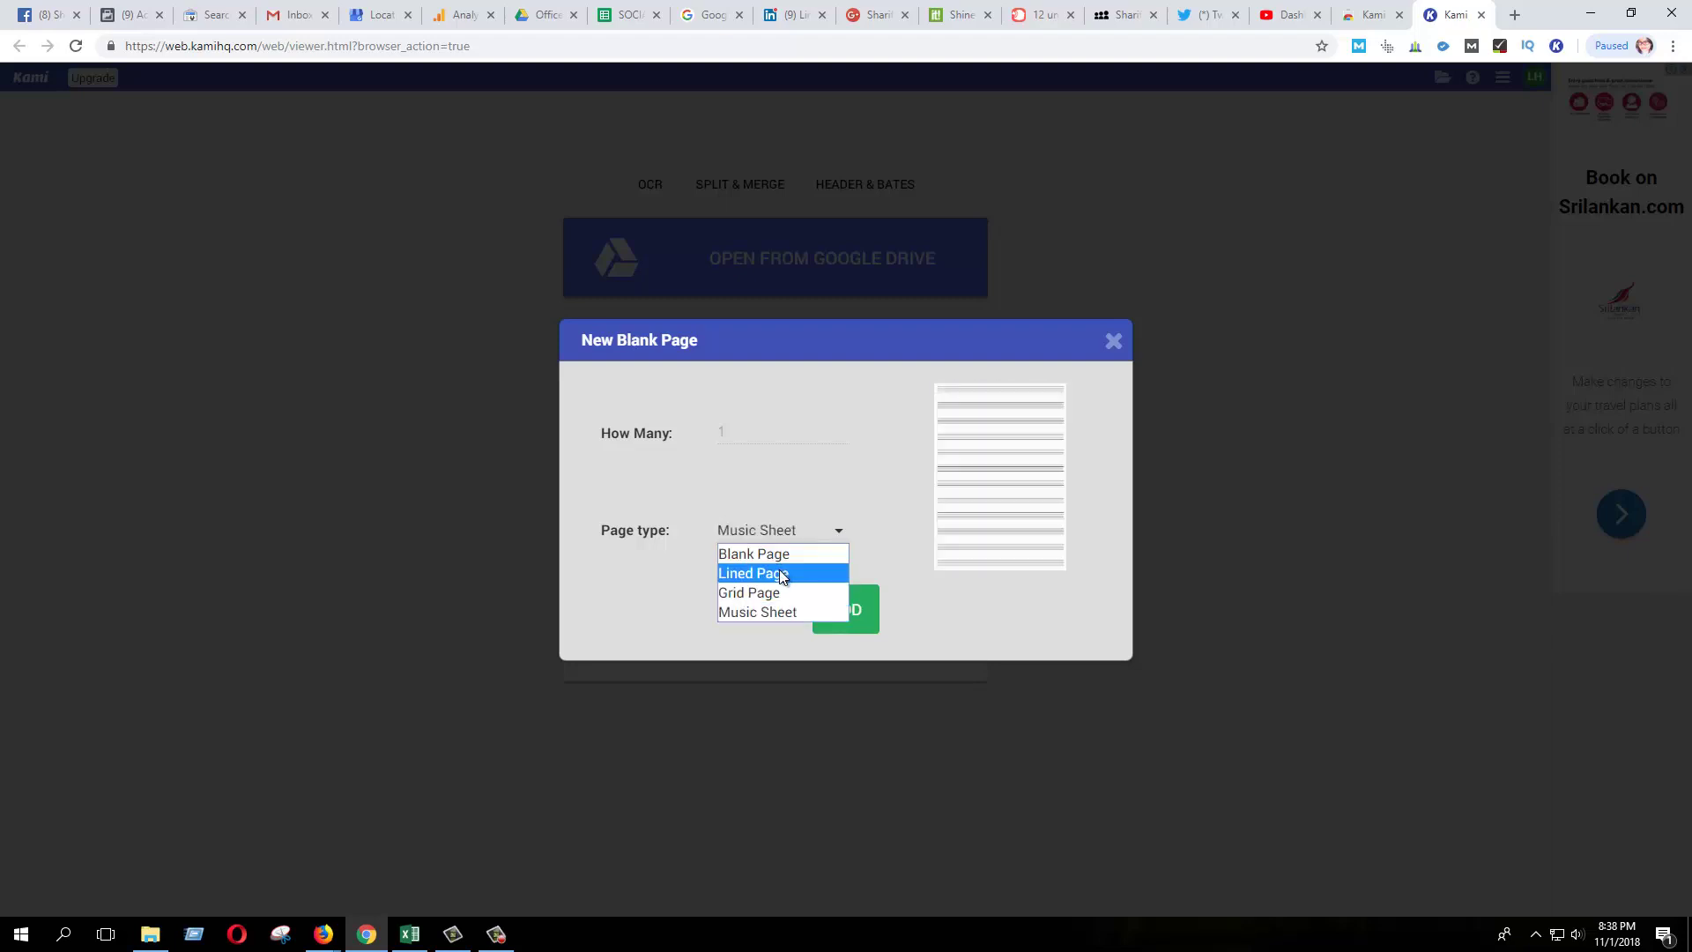
left_click(779, 570)
left_click(838, 612)
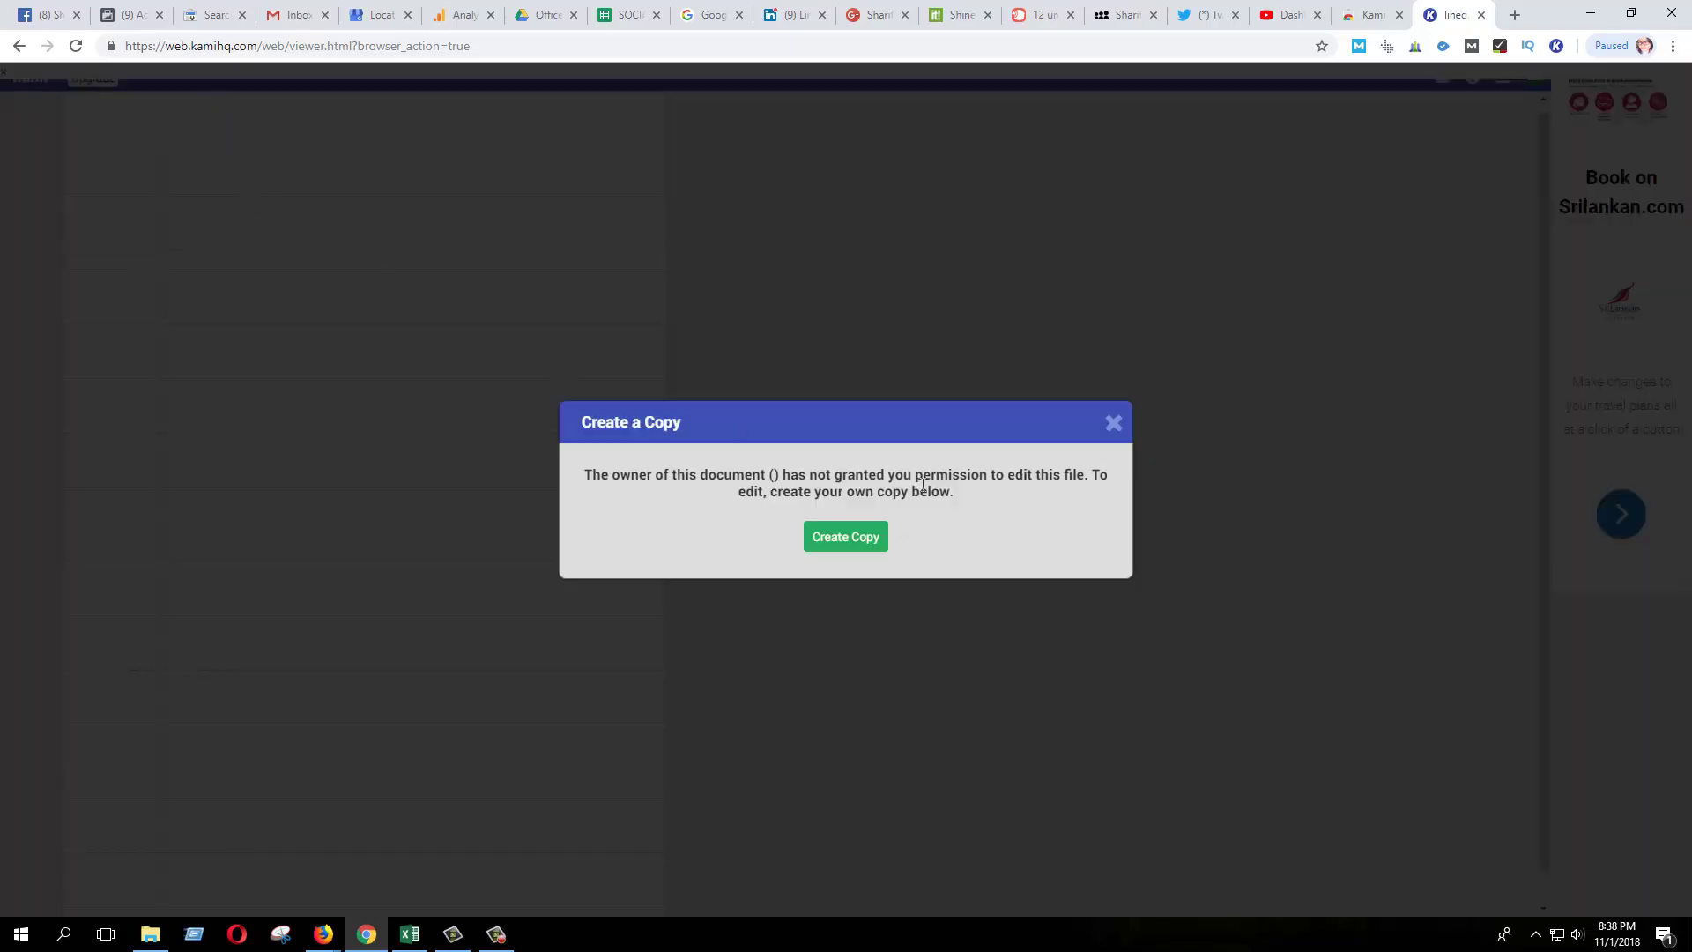
Request an own copy of the lined document for editing and enable the hand tool
left_click(874, 538)
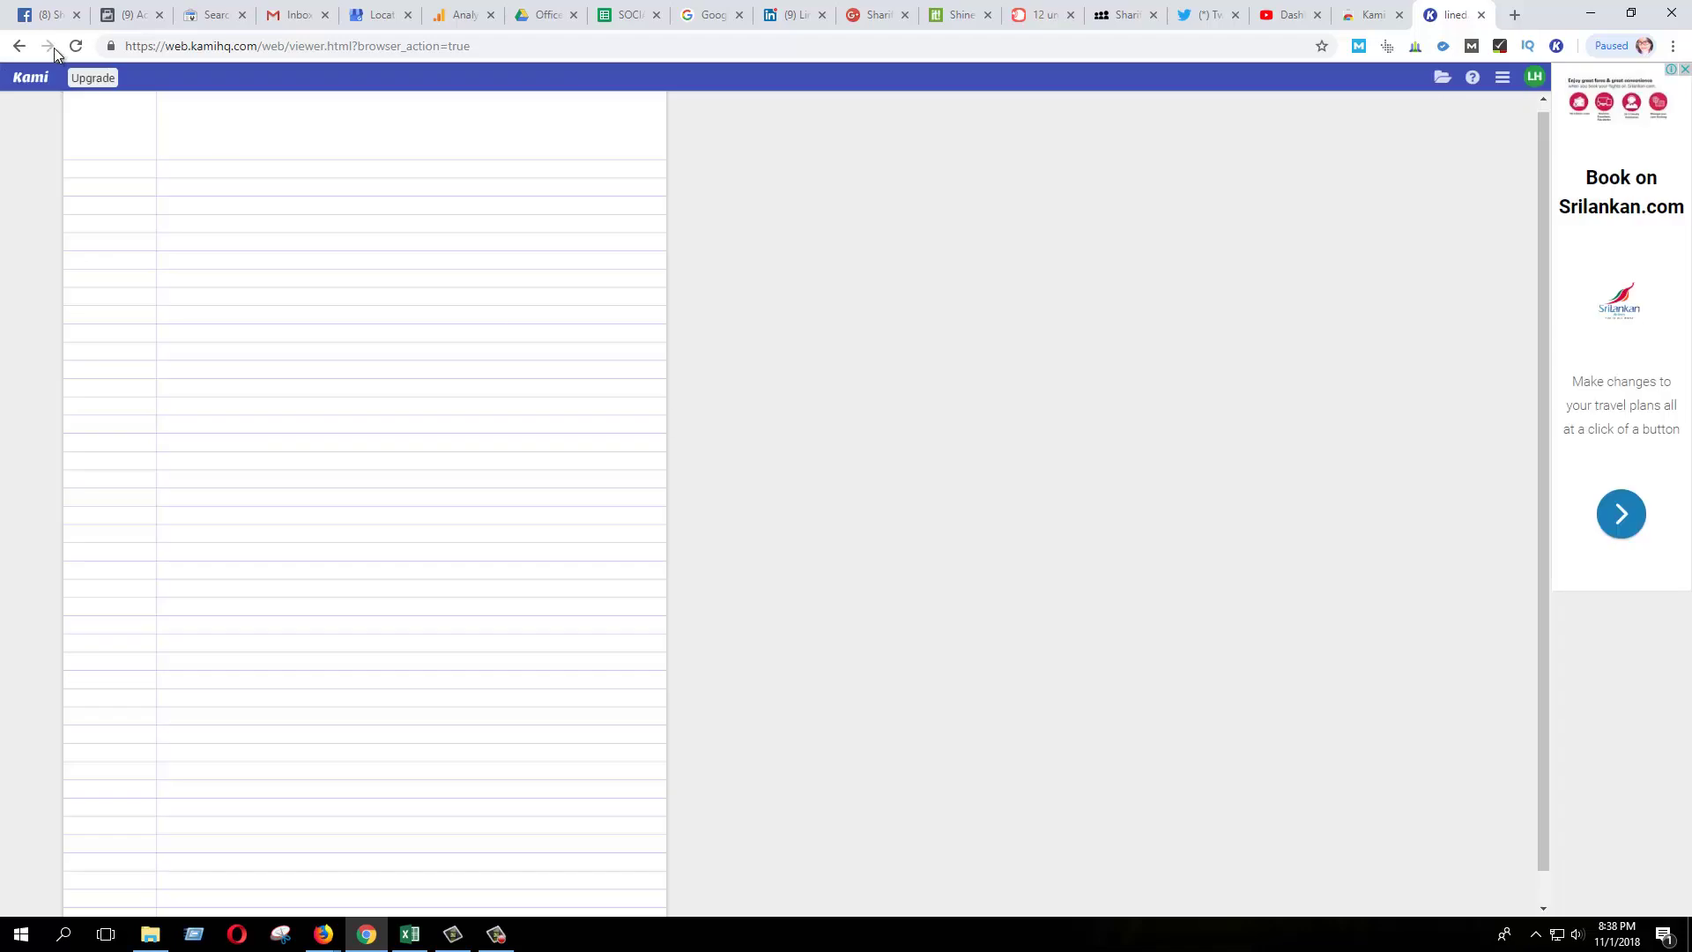
left_click(1502, 80)
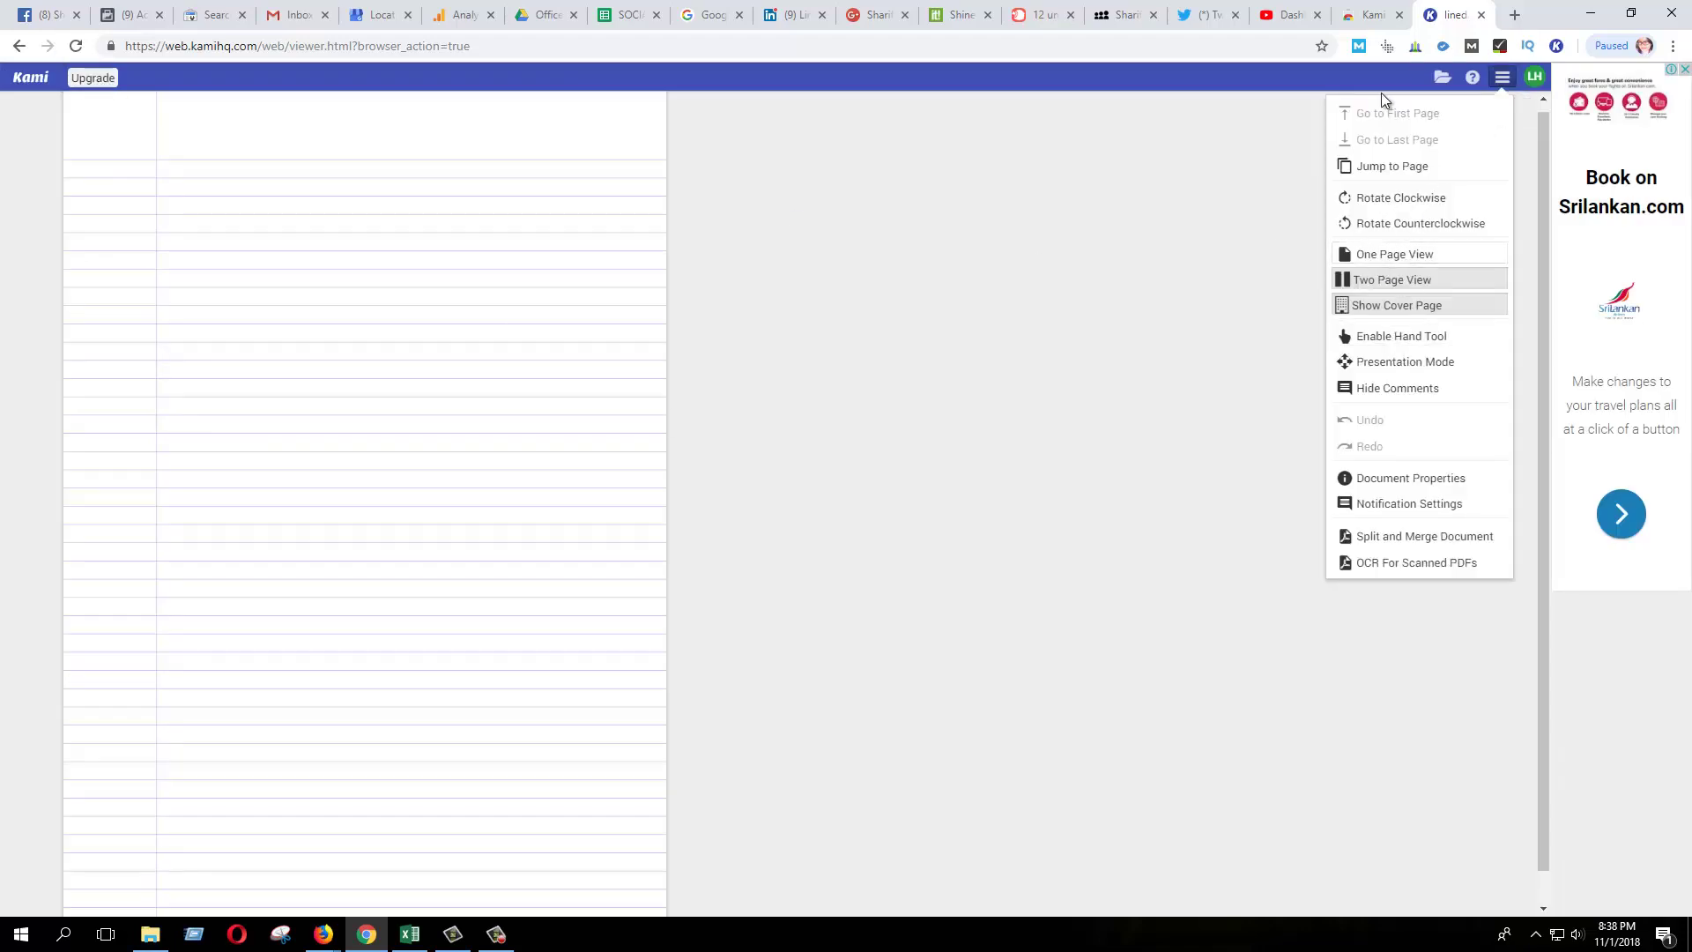
left_click(1382, 341)
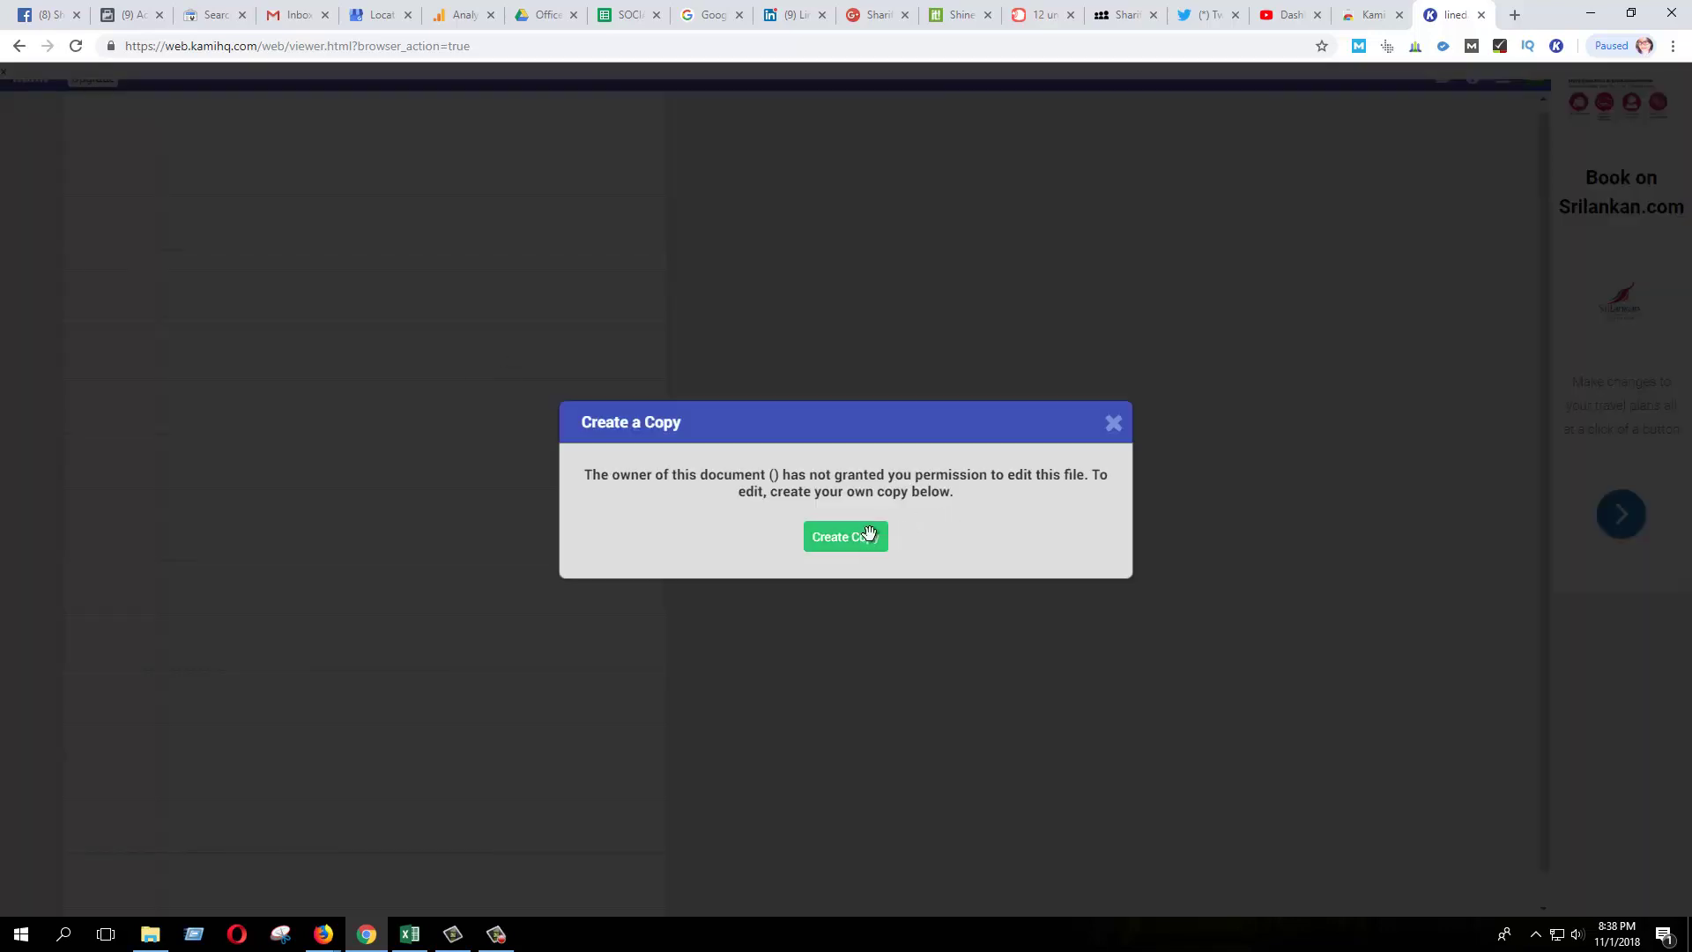
left_click(879, 534)
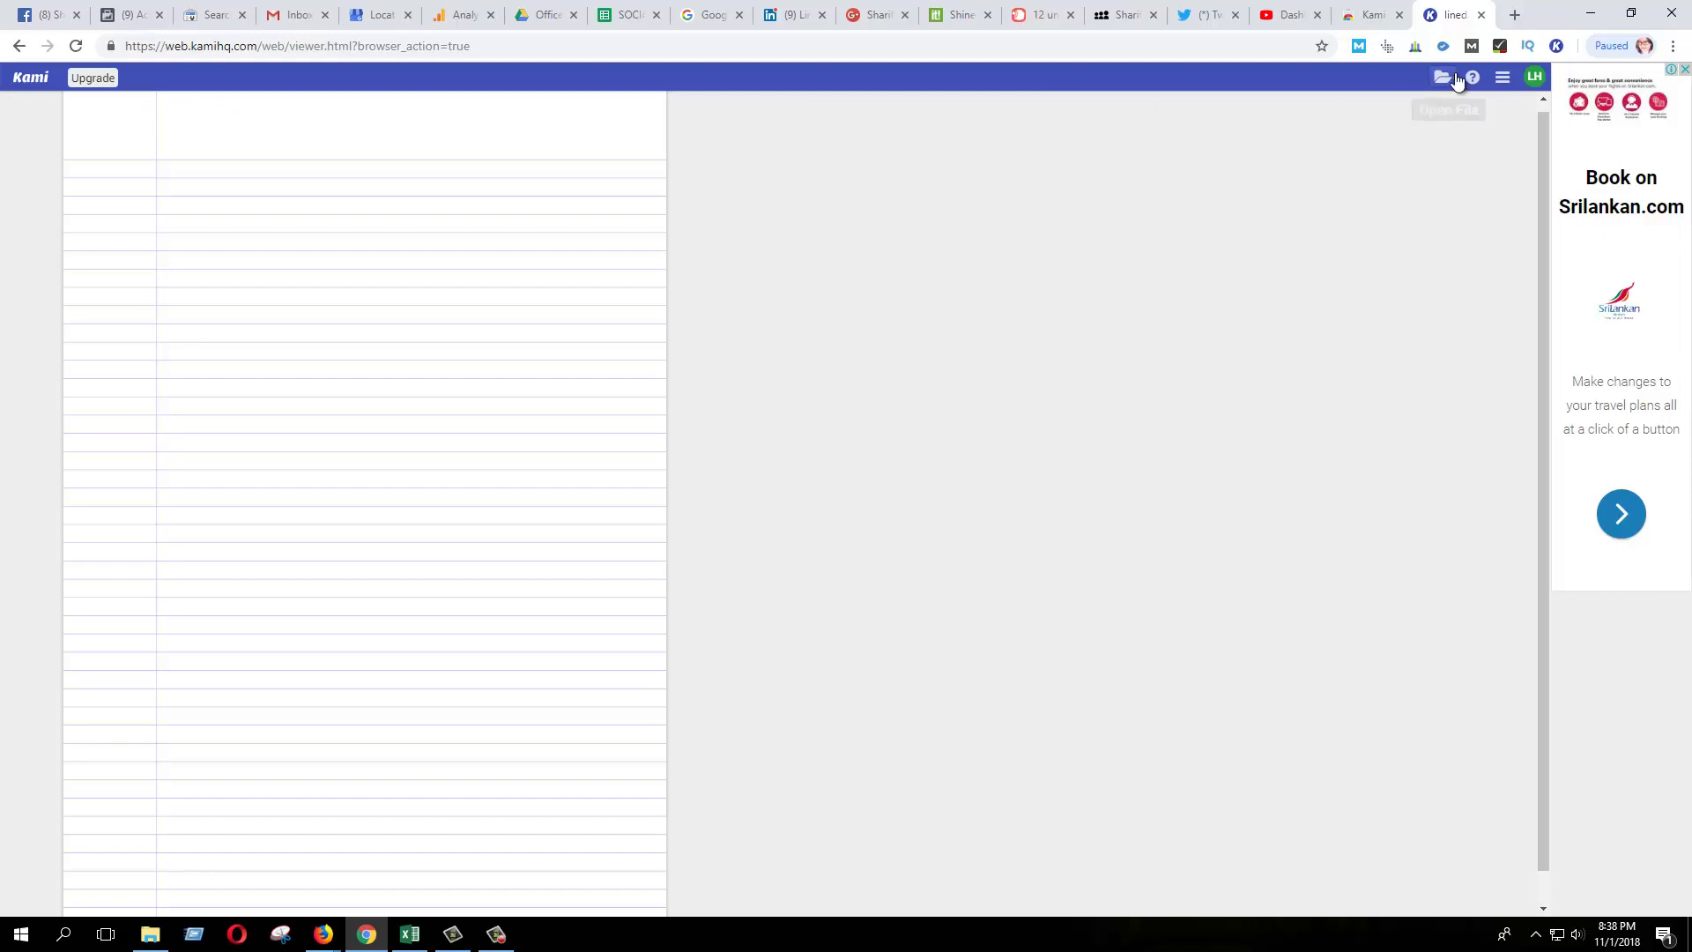
Try to jump to a page using the text "Learn how to" as the page
left_click(1503, 77)
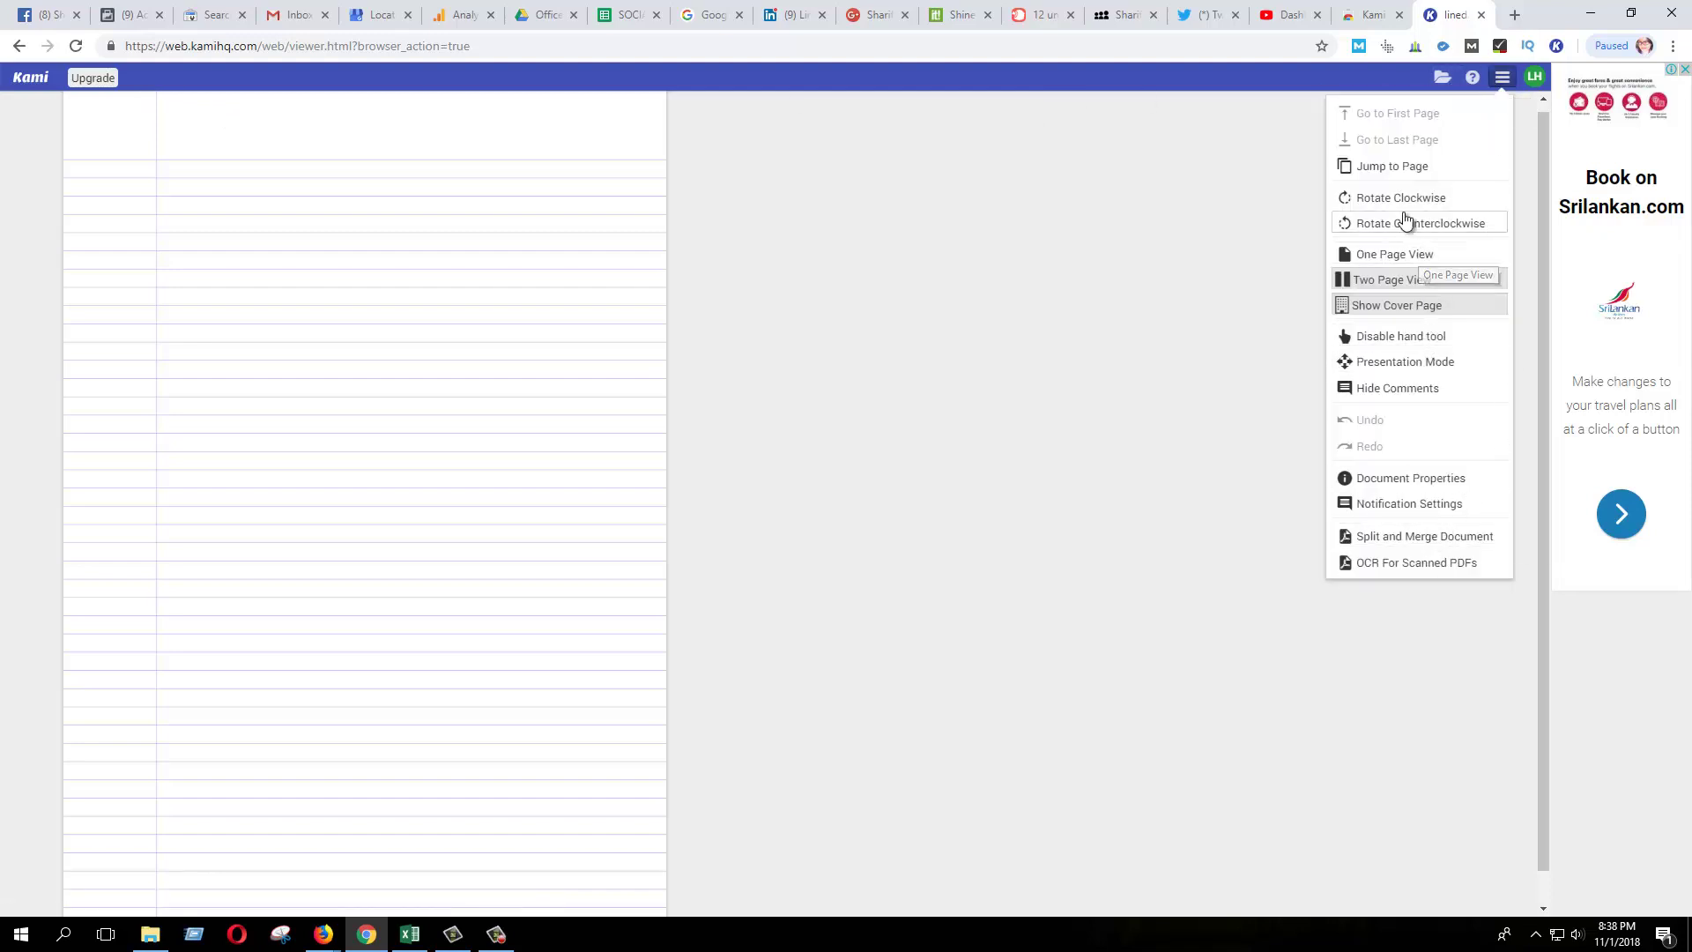
left_click(1399, 167)
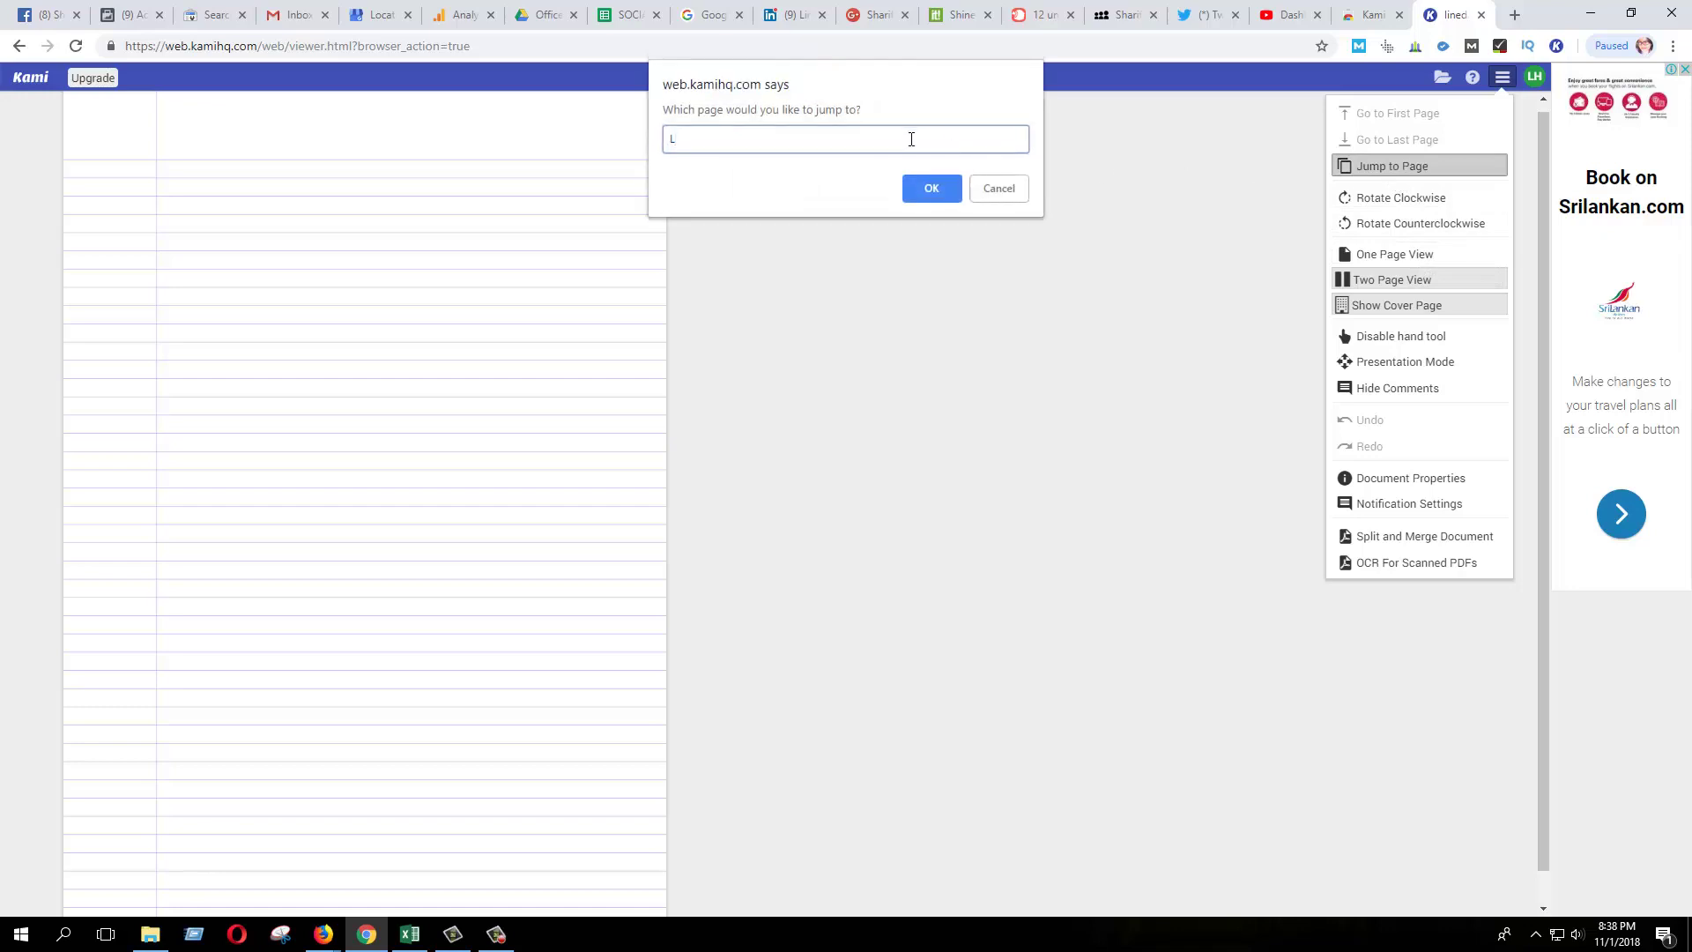
key("BackSpace")
key("Return")
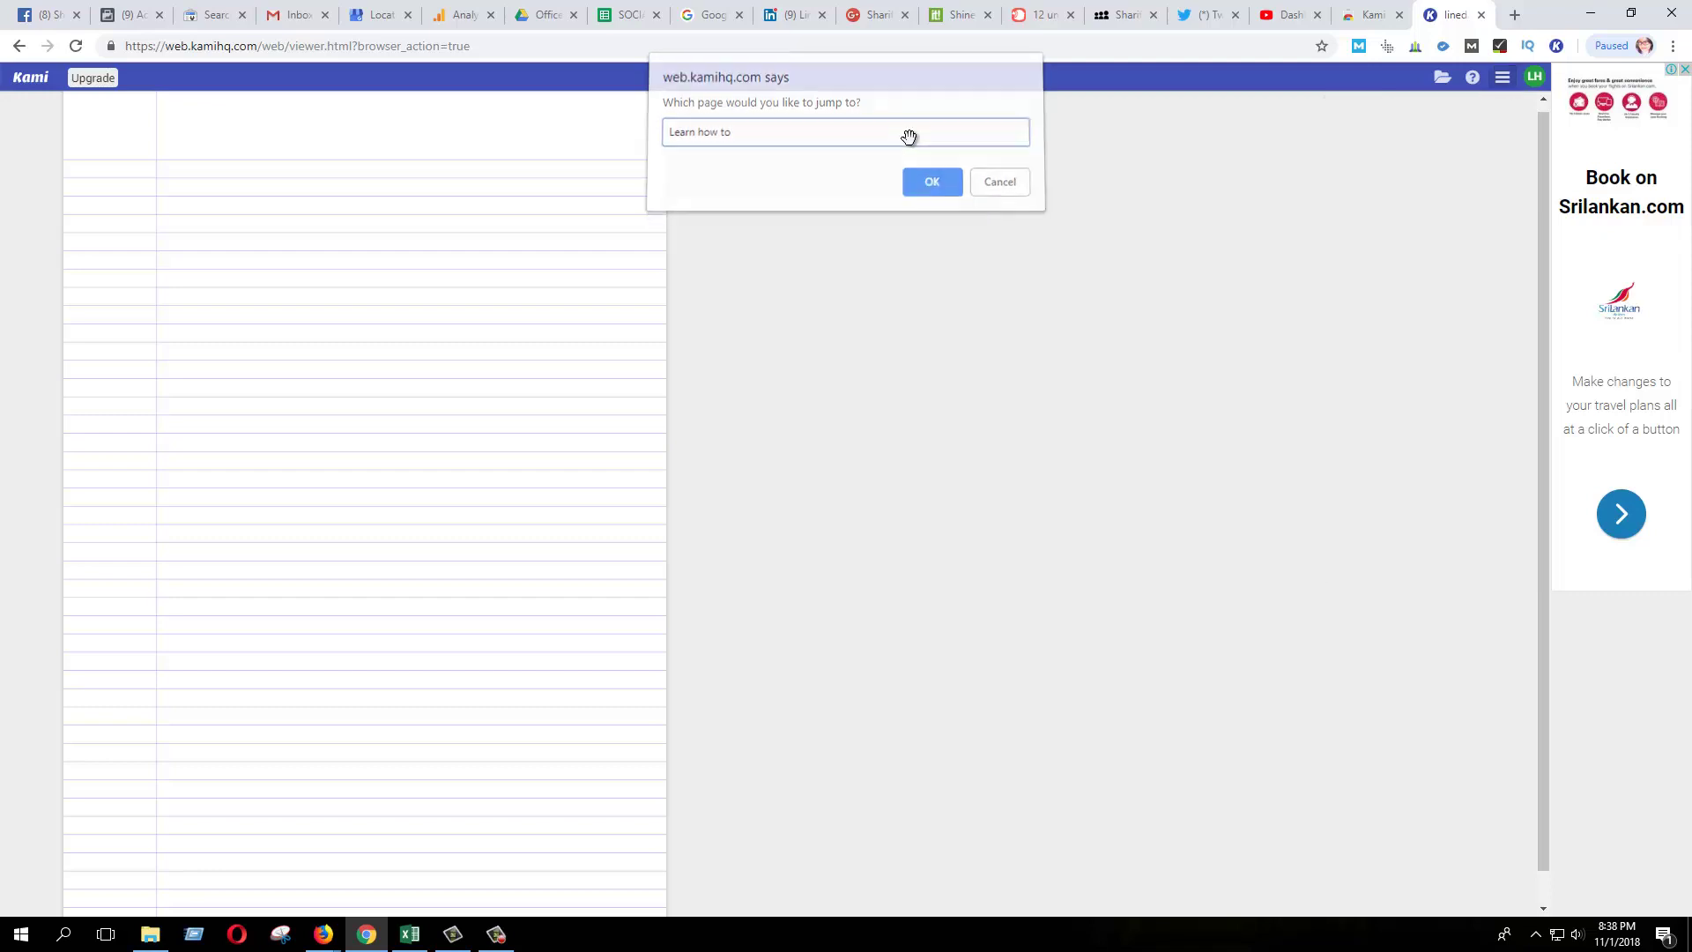
Hide the comments in the lined document
left_click(1501, 77)
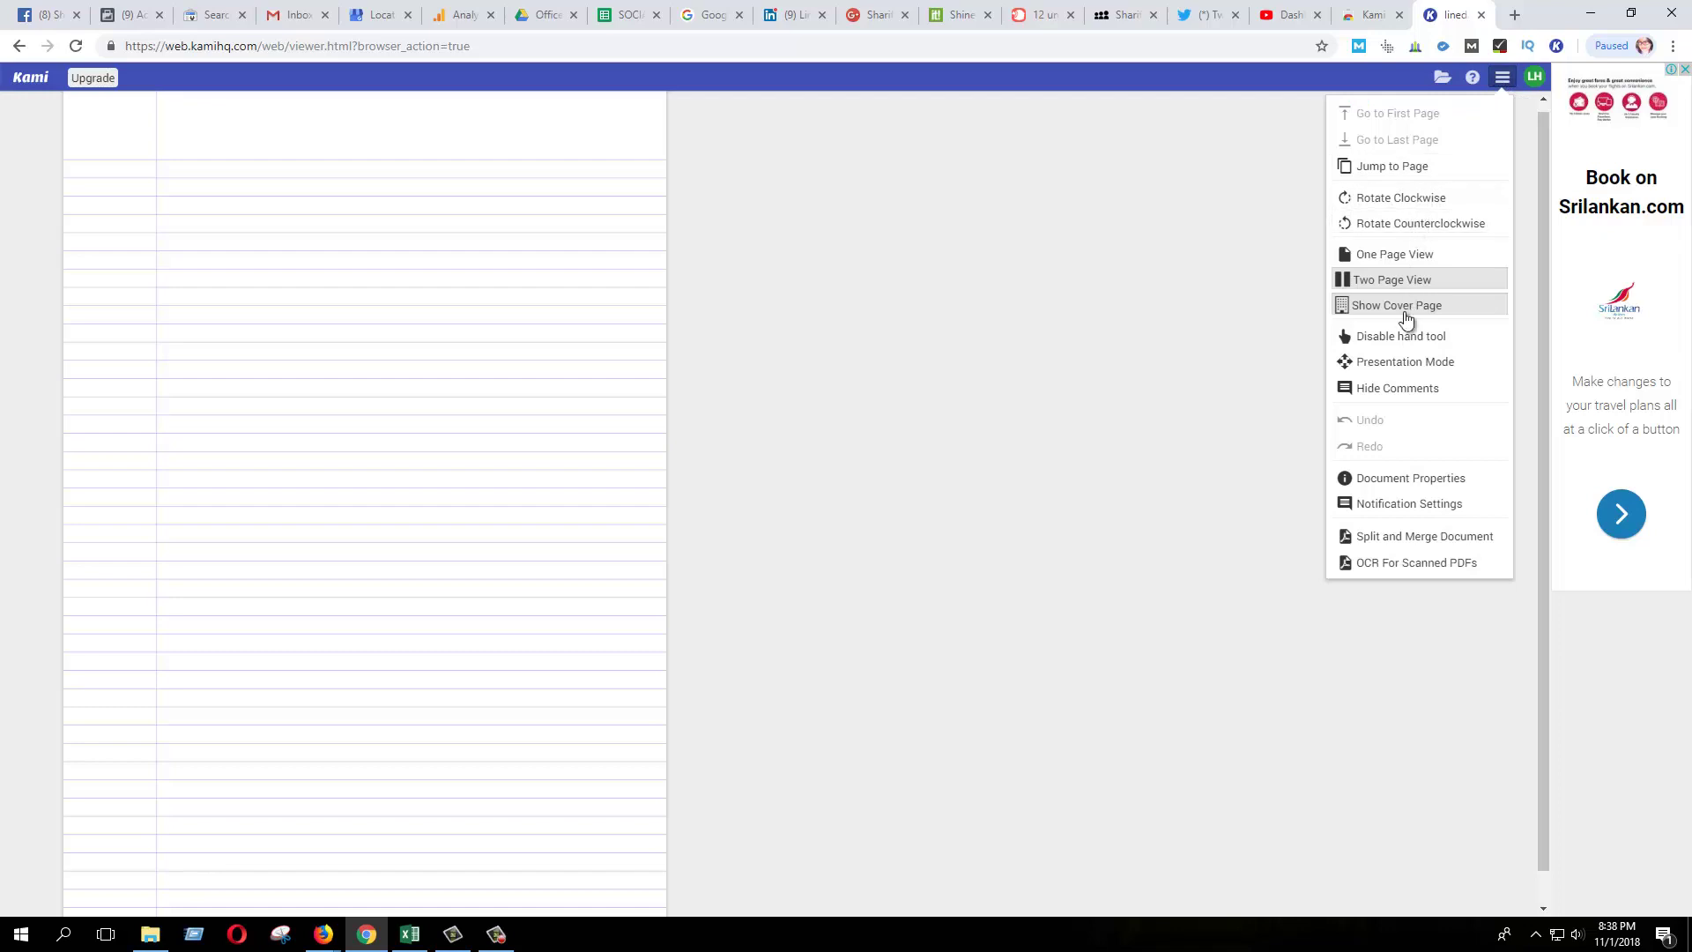
left_click(1401, 395)
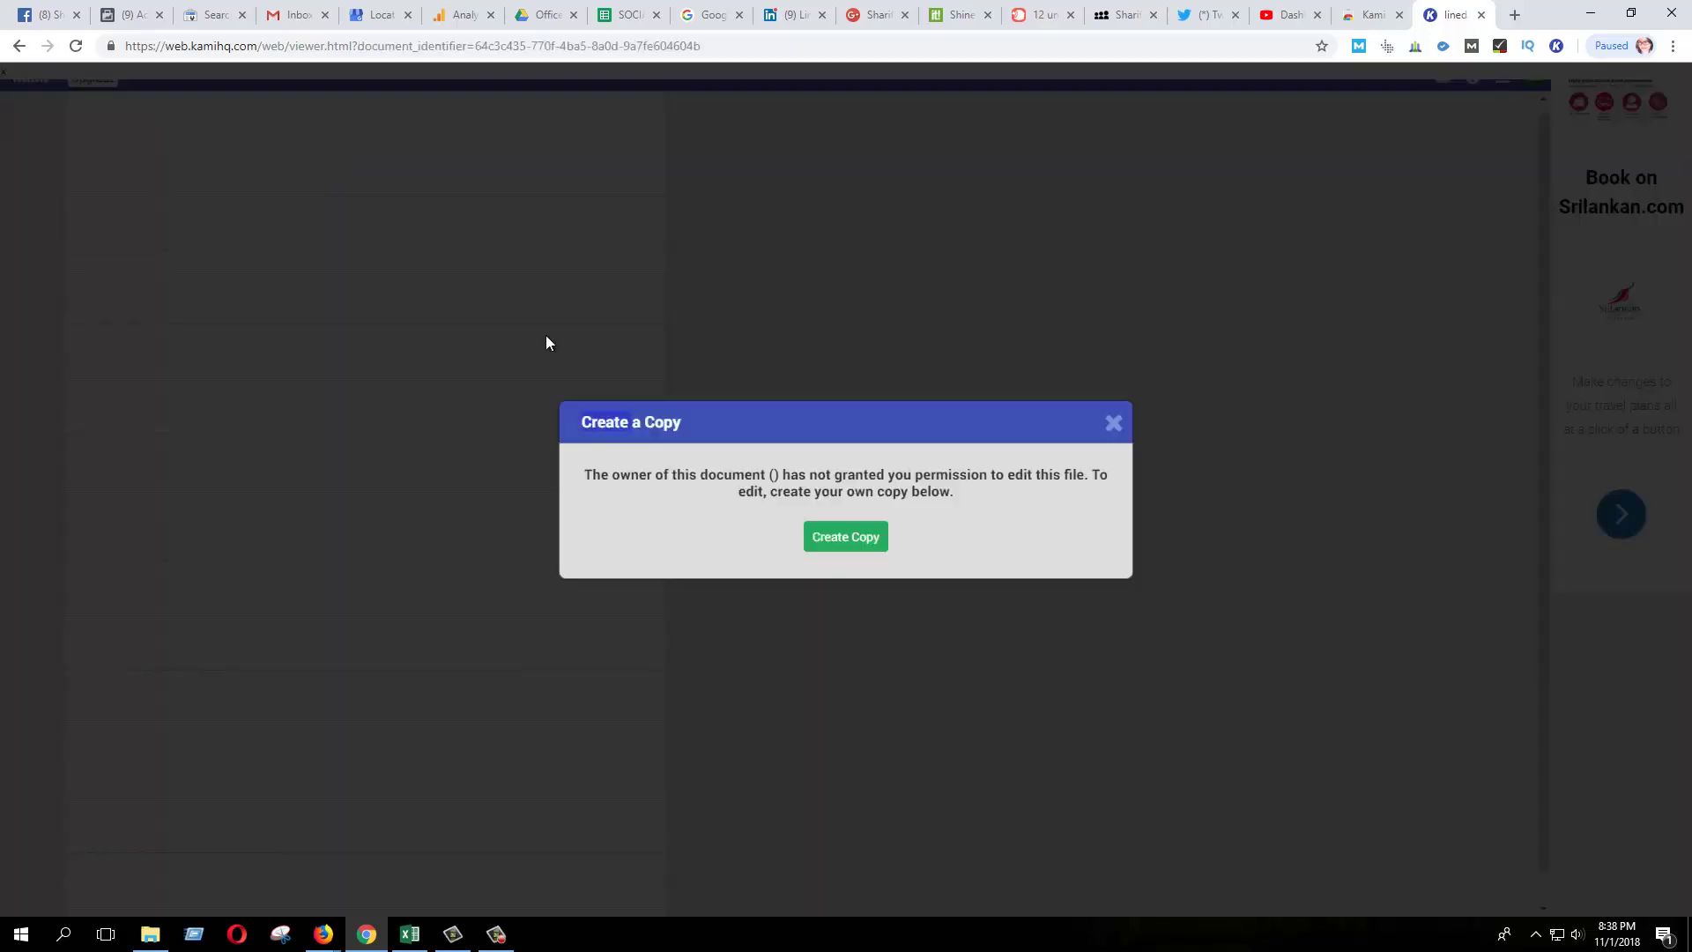
Try to create a copy in Google Drive and compare the computer and Google Drive export destinations without exporting
left_click(833, 536)
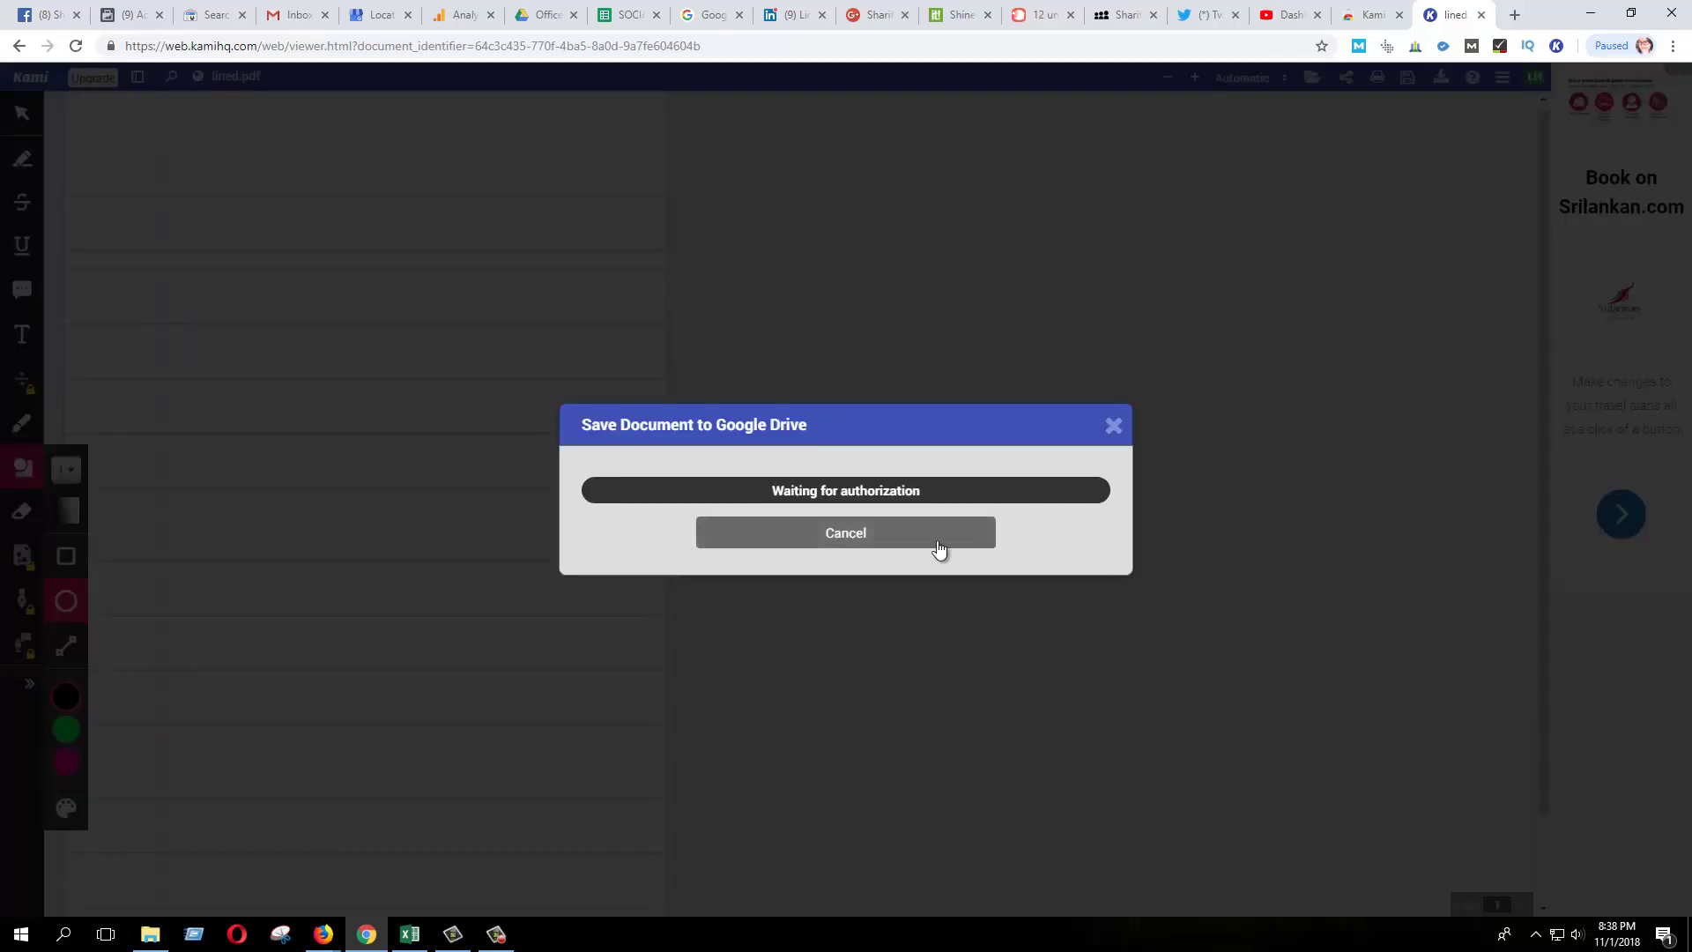
left_click(867, 536)
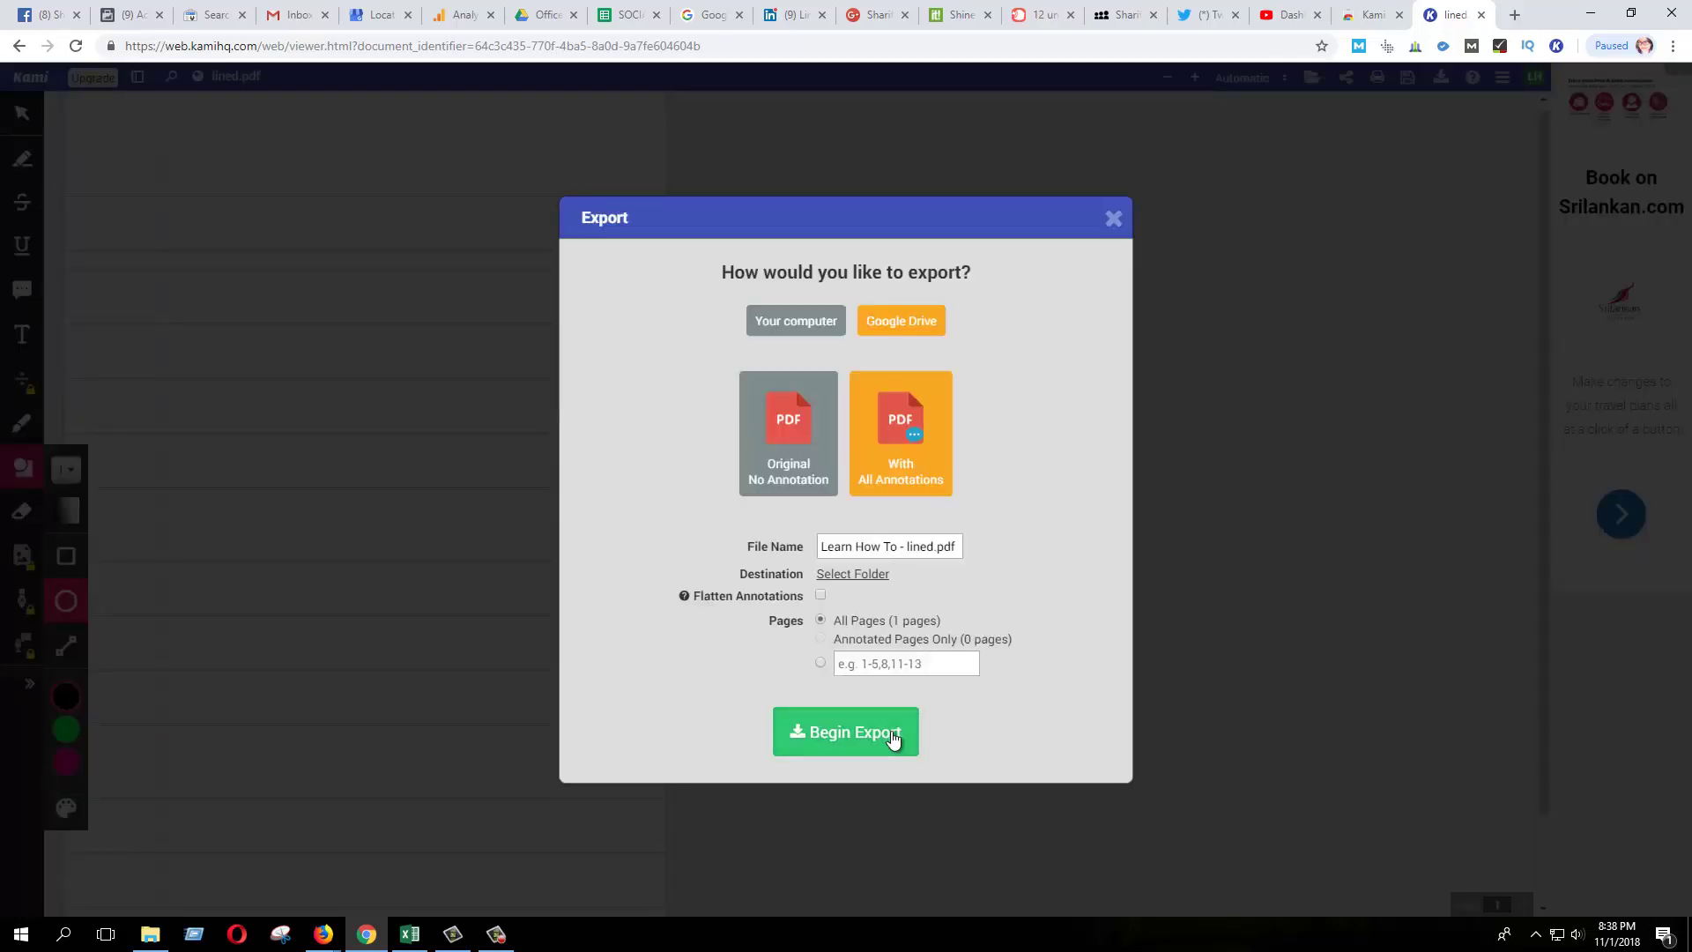
left_click(793, 323)
left_click(902, 326)
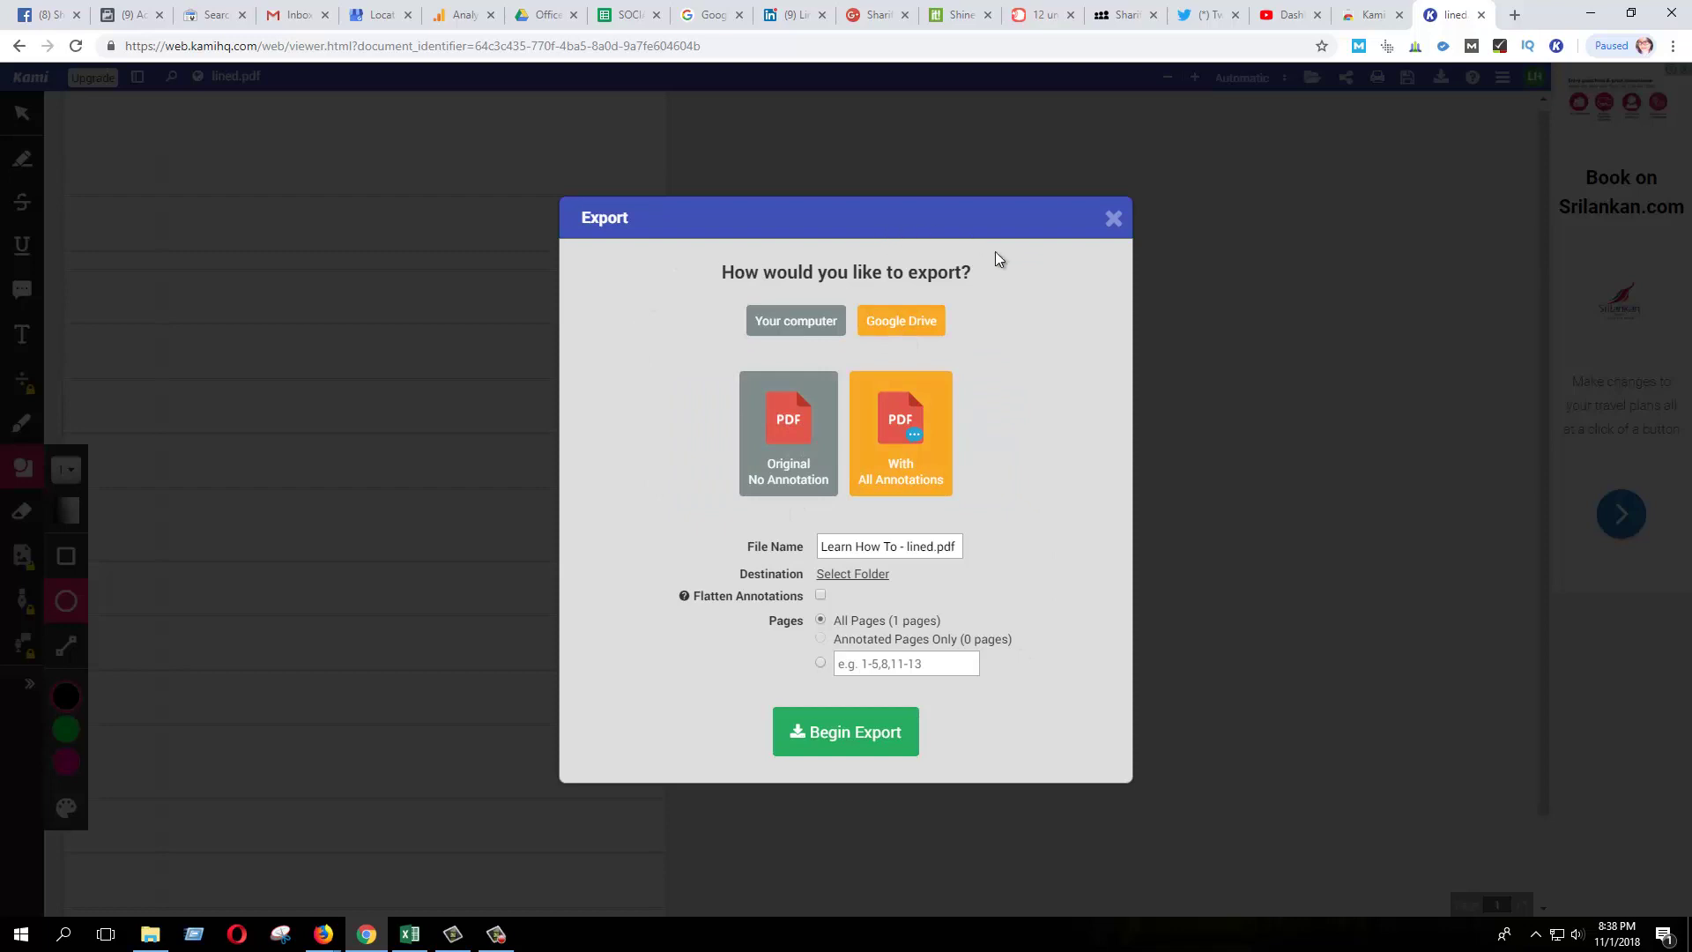
left_click(1113, 216)
Look at the options of the Select and Highlight annotation tools
left_click(22, 117)
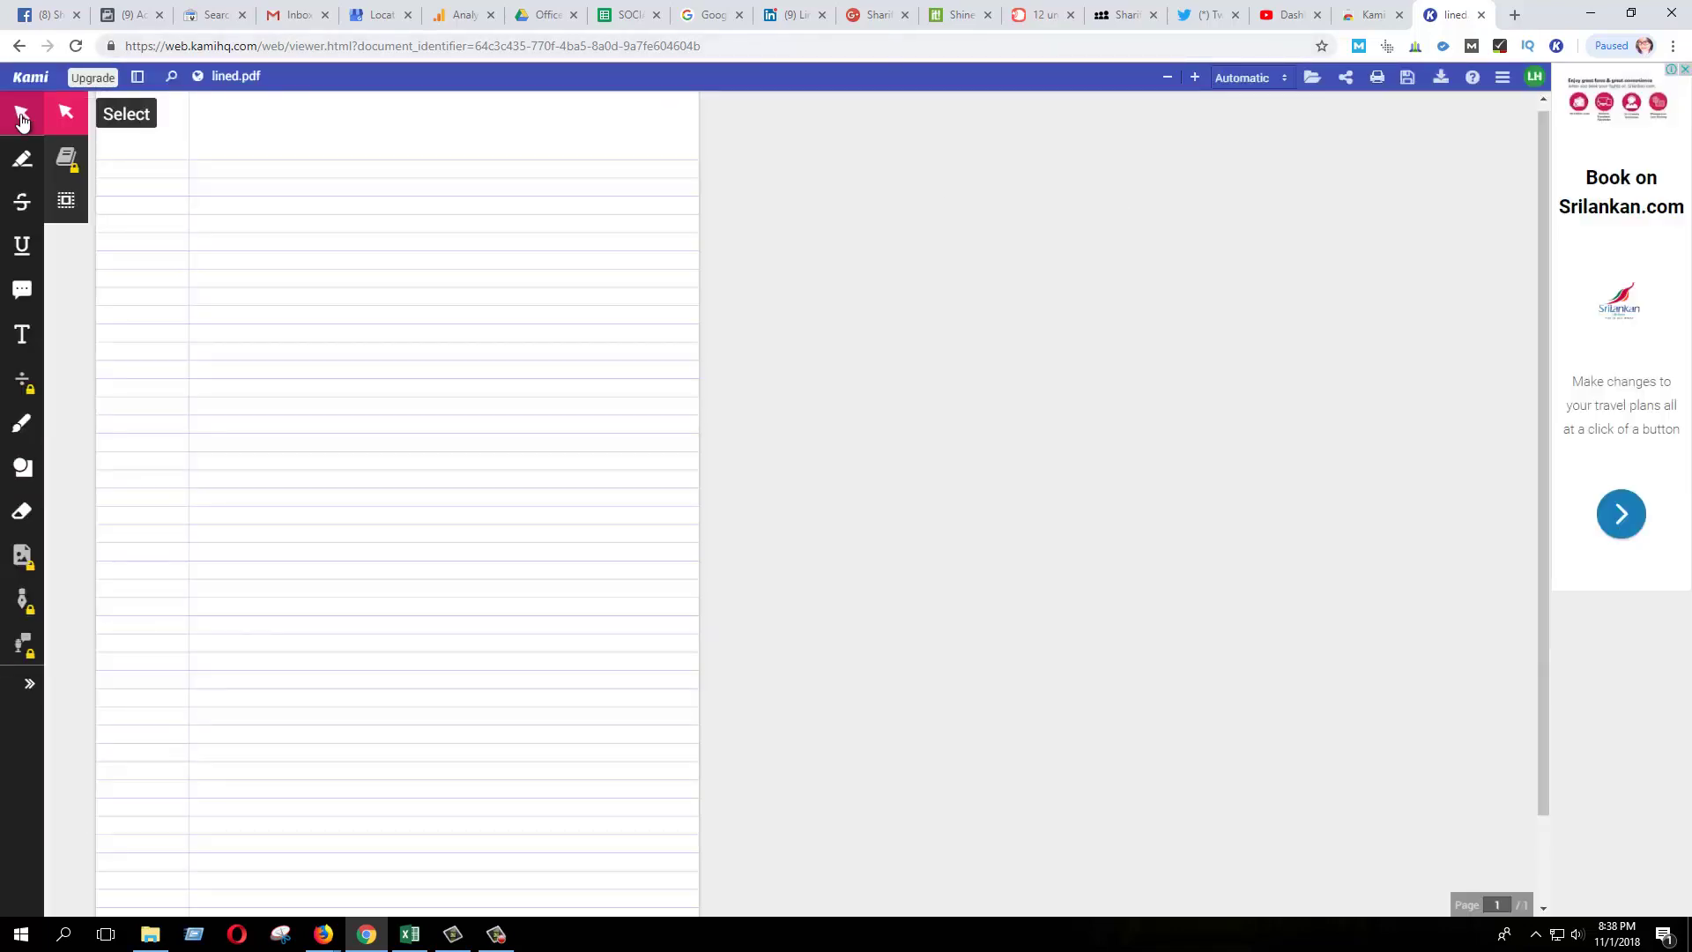
left_click(22, 158)
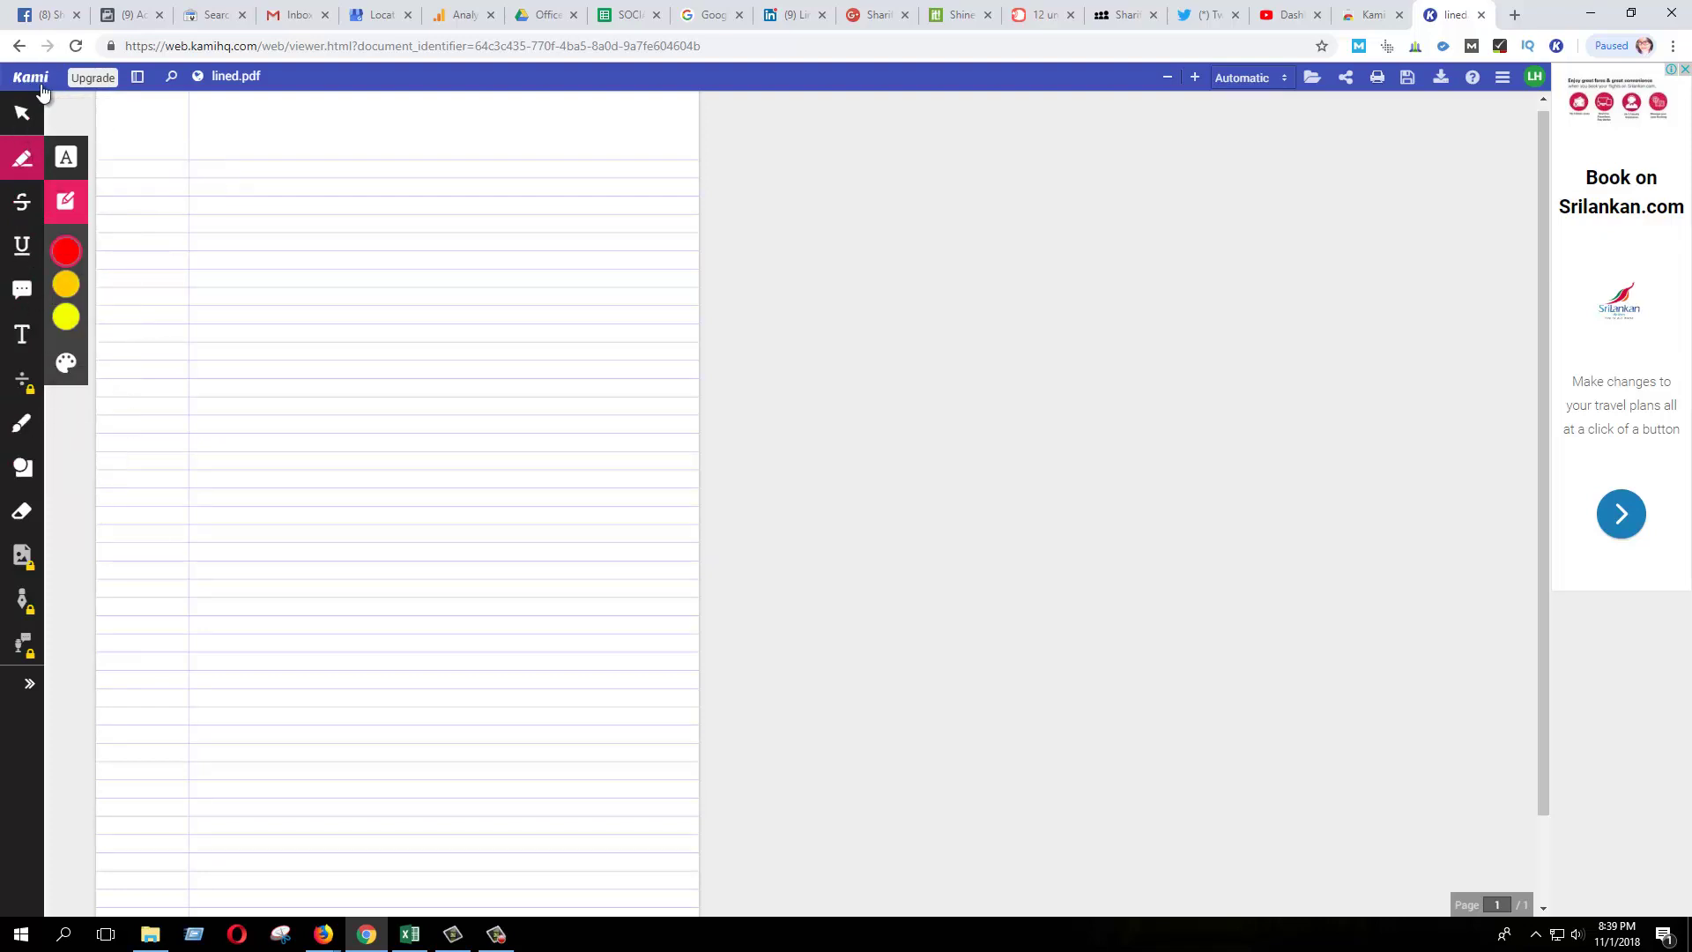
left_click(33, 166)
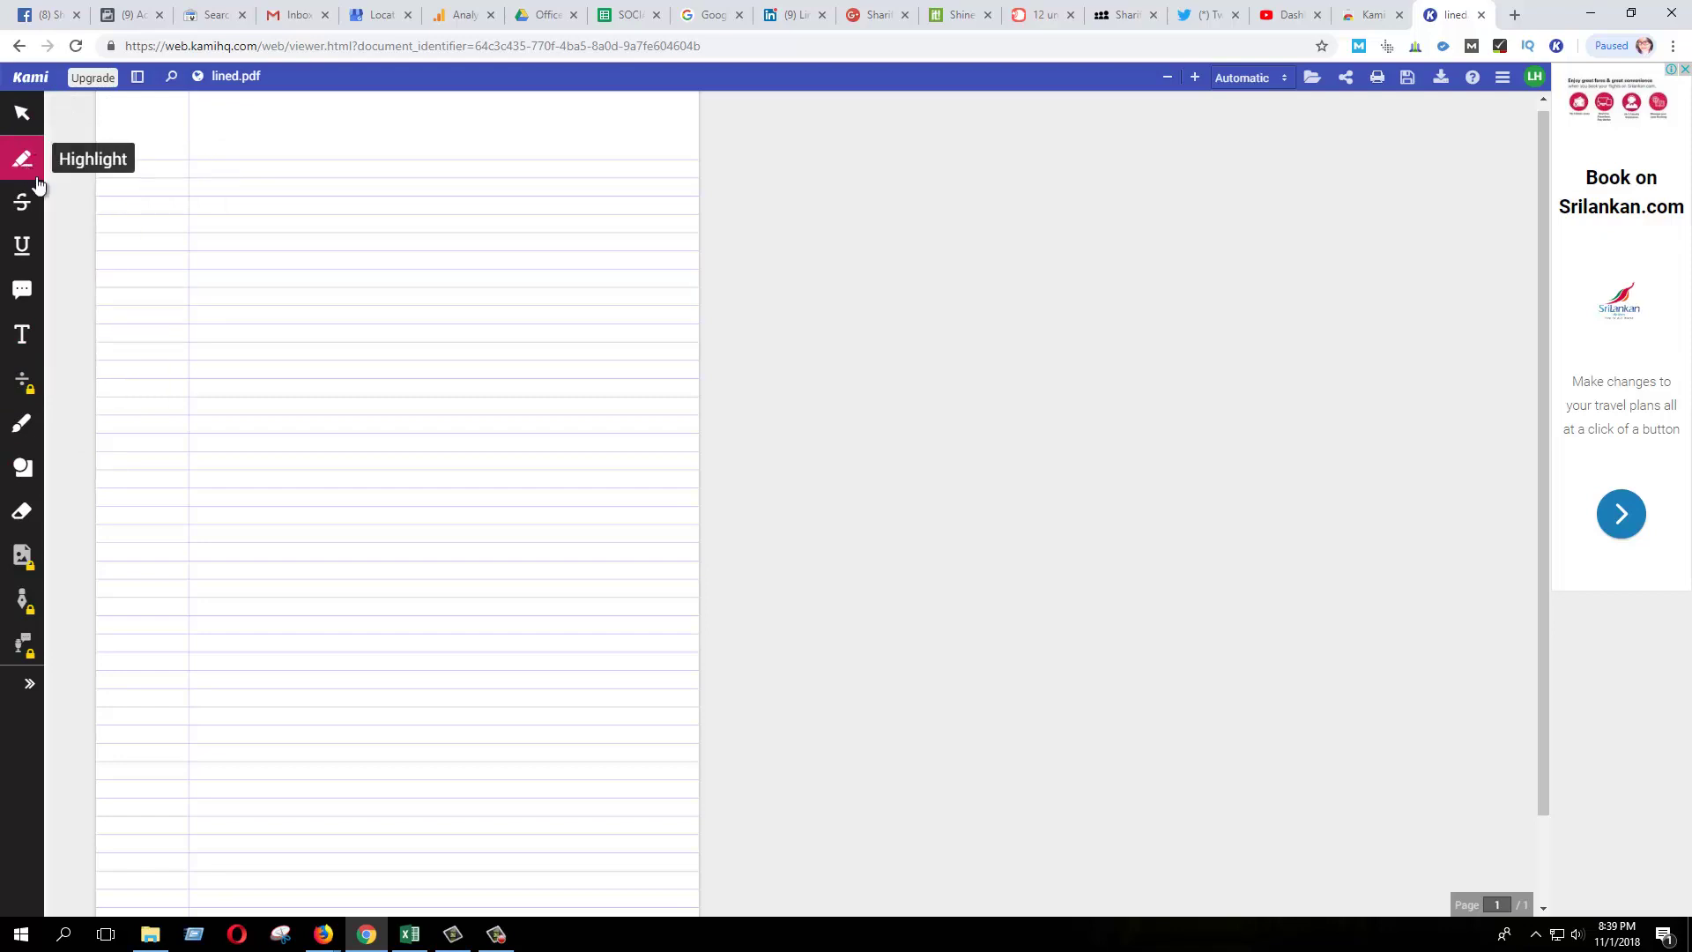
Choose the Text Box tool with a font size of 20
left_click(22, 335)
left_click(66, 338)
left_click(140, 472)
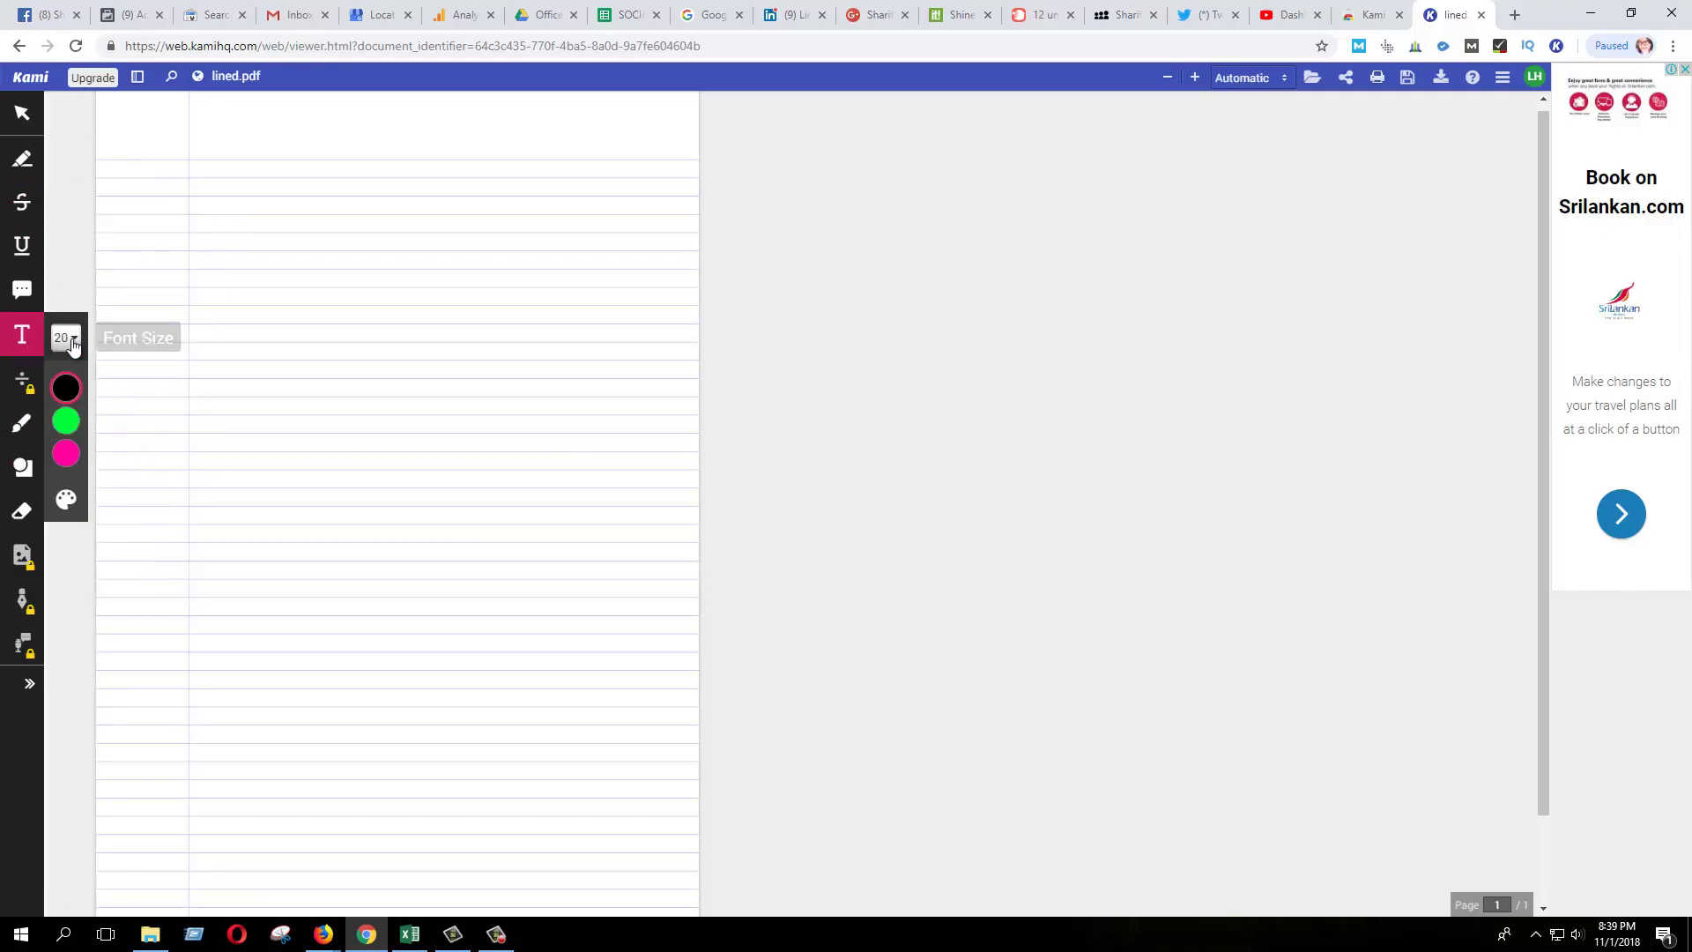
Activate the Text Box tool and disable the hand tool so that text can be placed
left_click(23, 115)
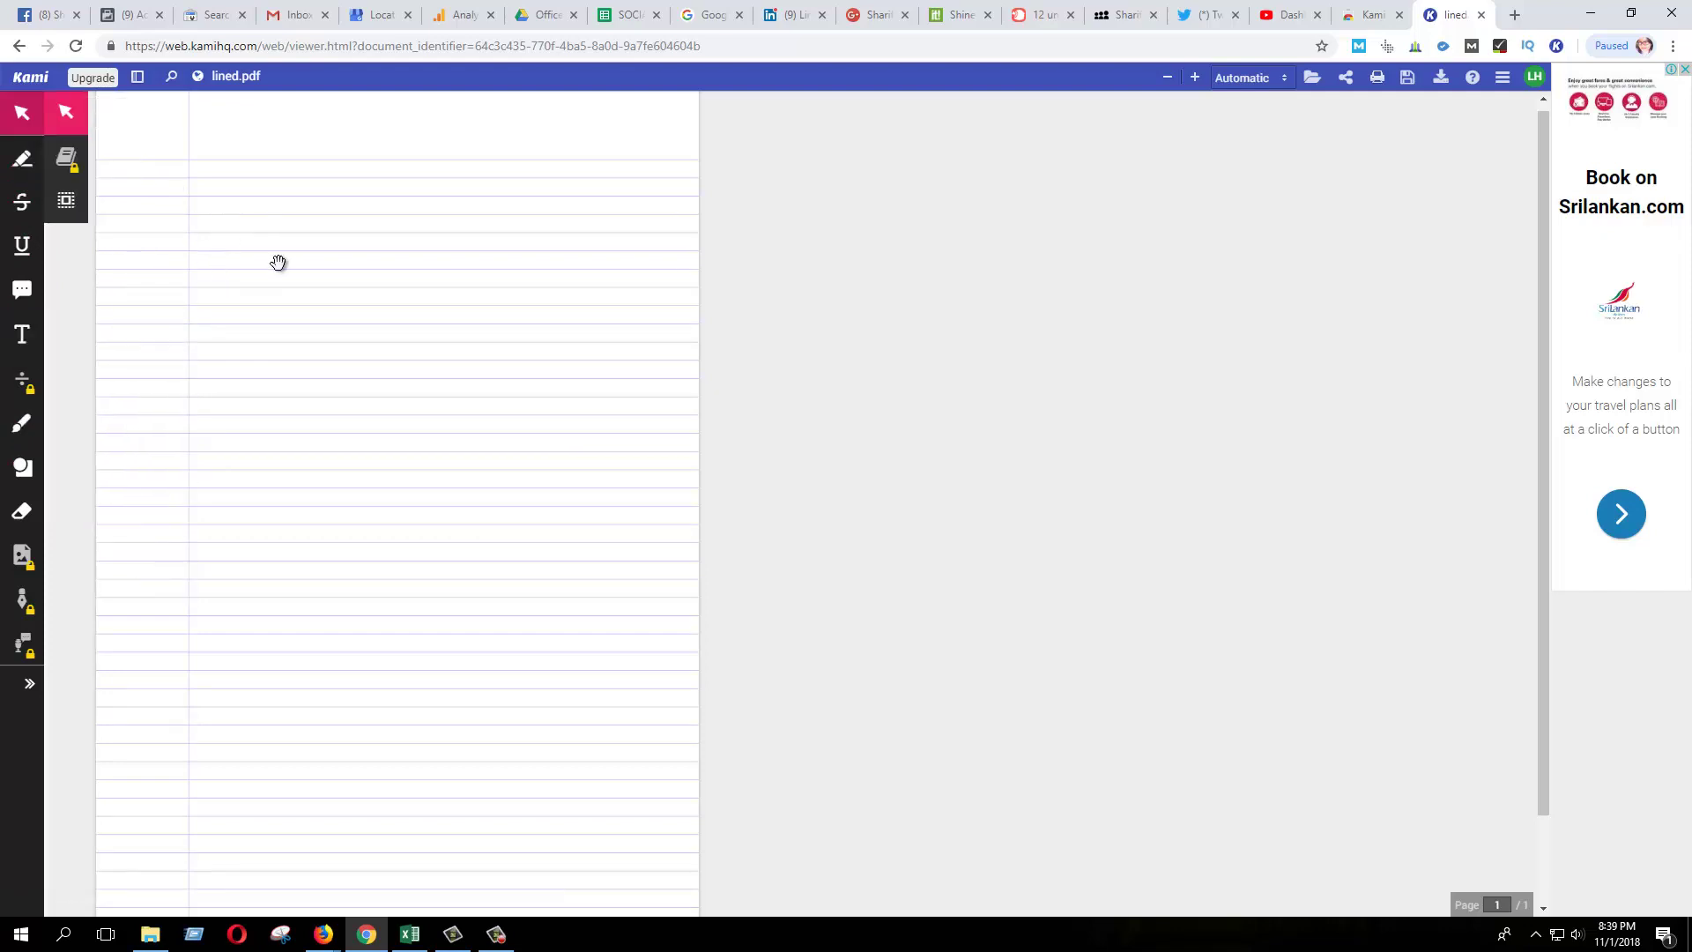
left_click(22, 335)
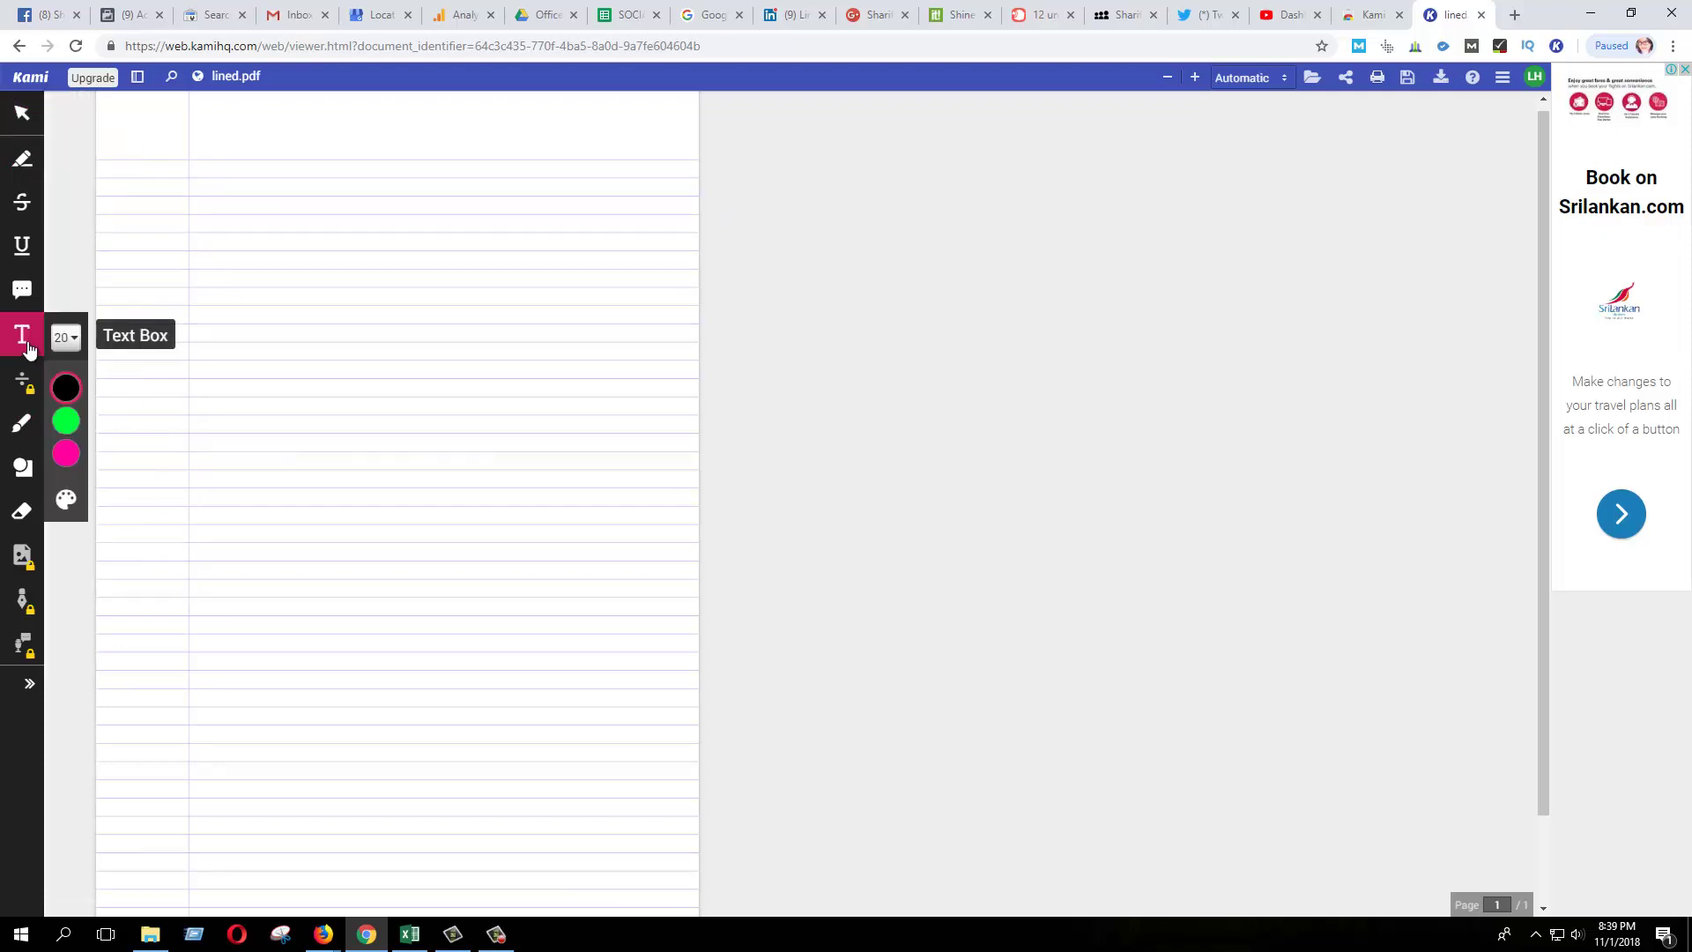
left_click(1502, 78)
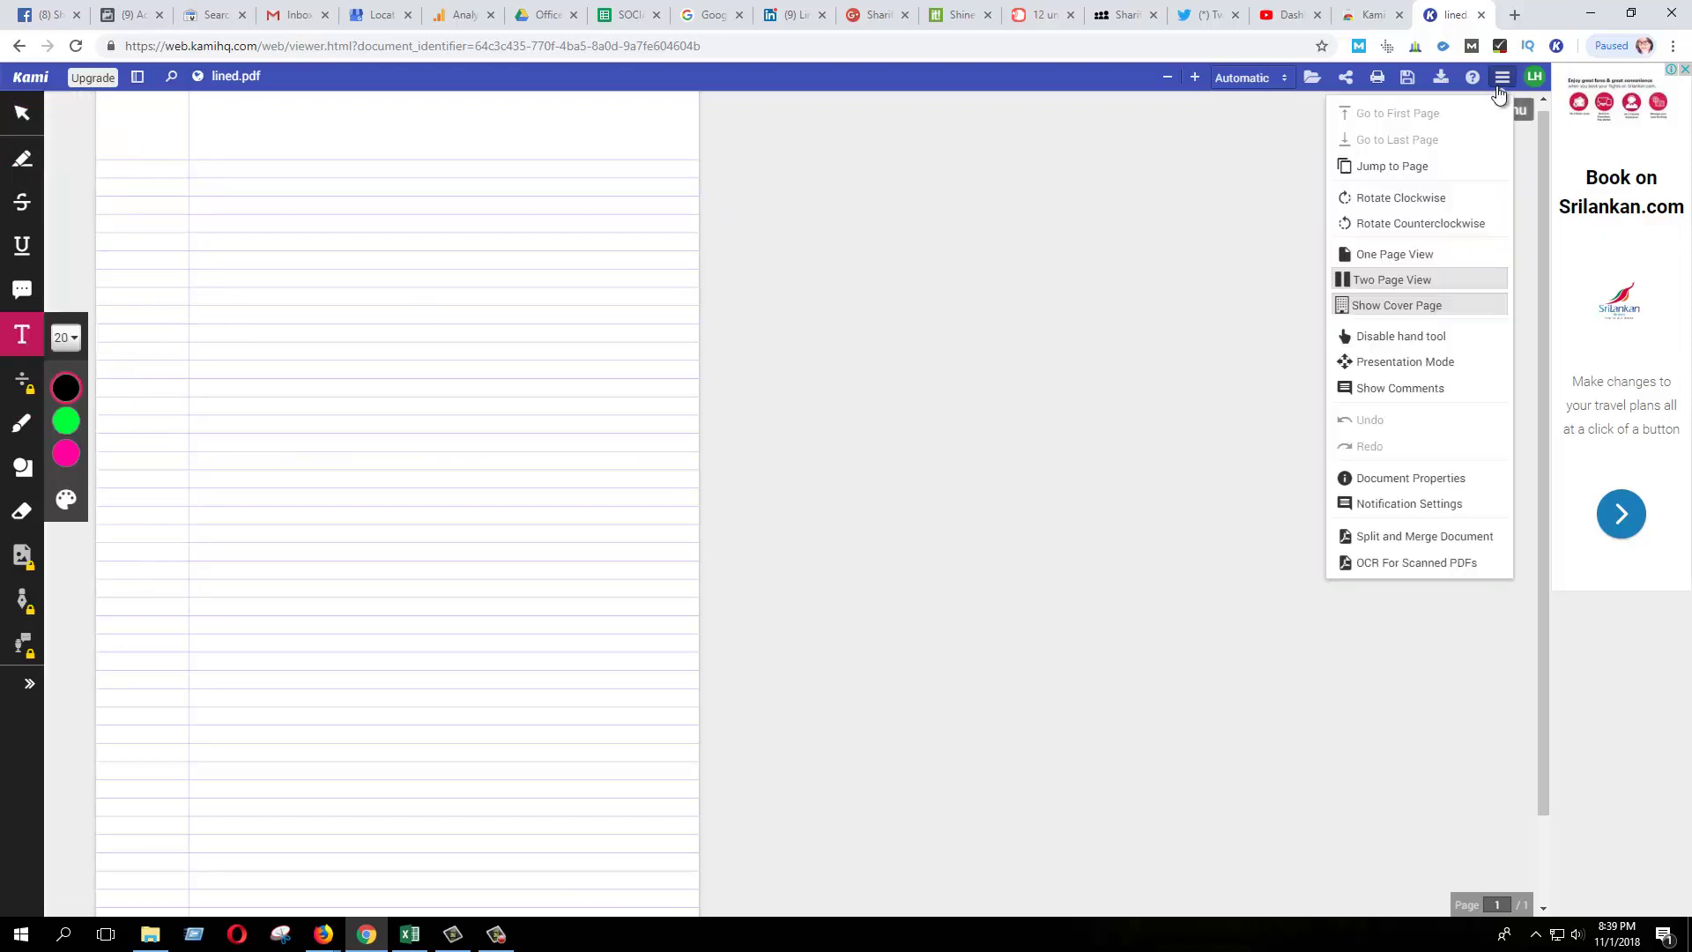
left_click(1425, 345)
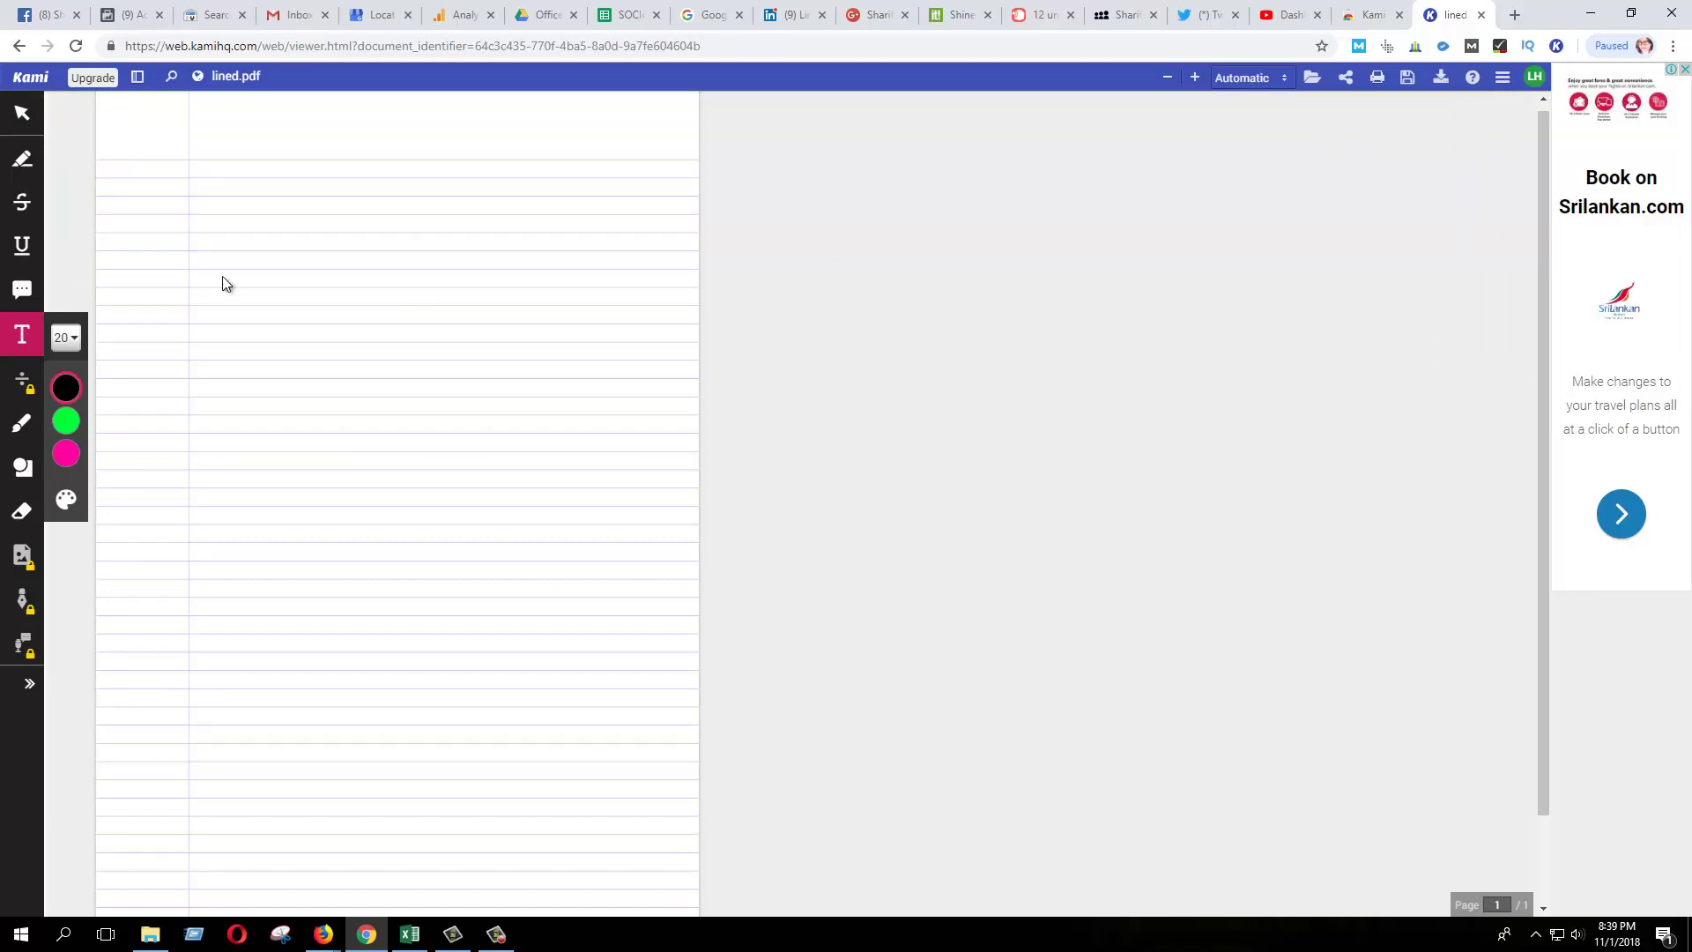
Add a text box in the upper part of the lined page reading "Hello from the LEARN HOW TO. how r u doing!"
left_click(219, 343)
type("Hello ")
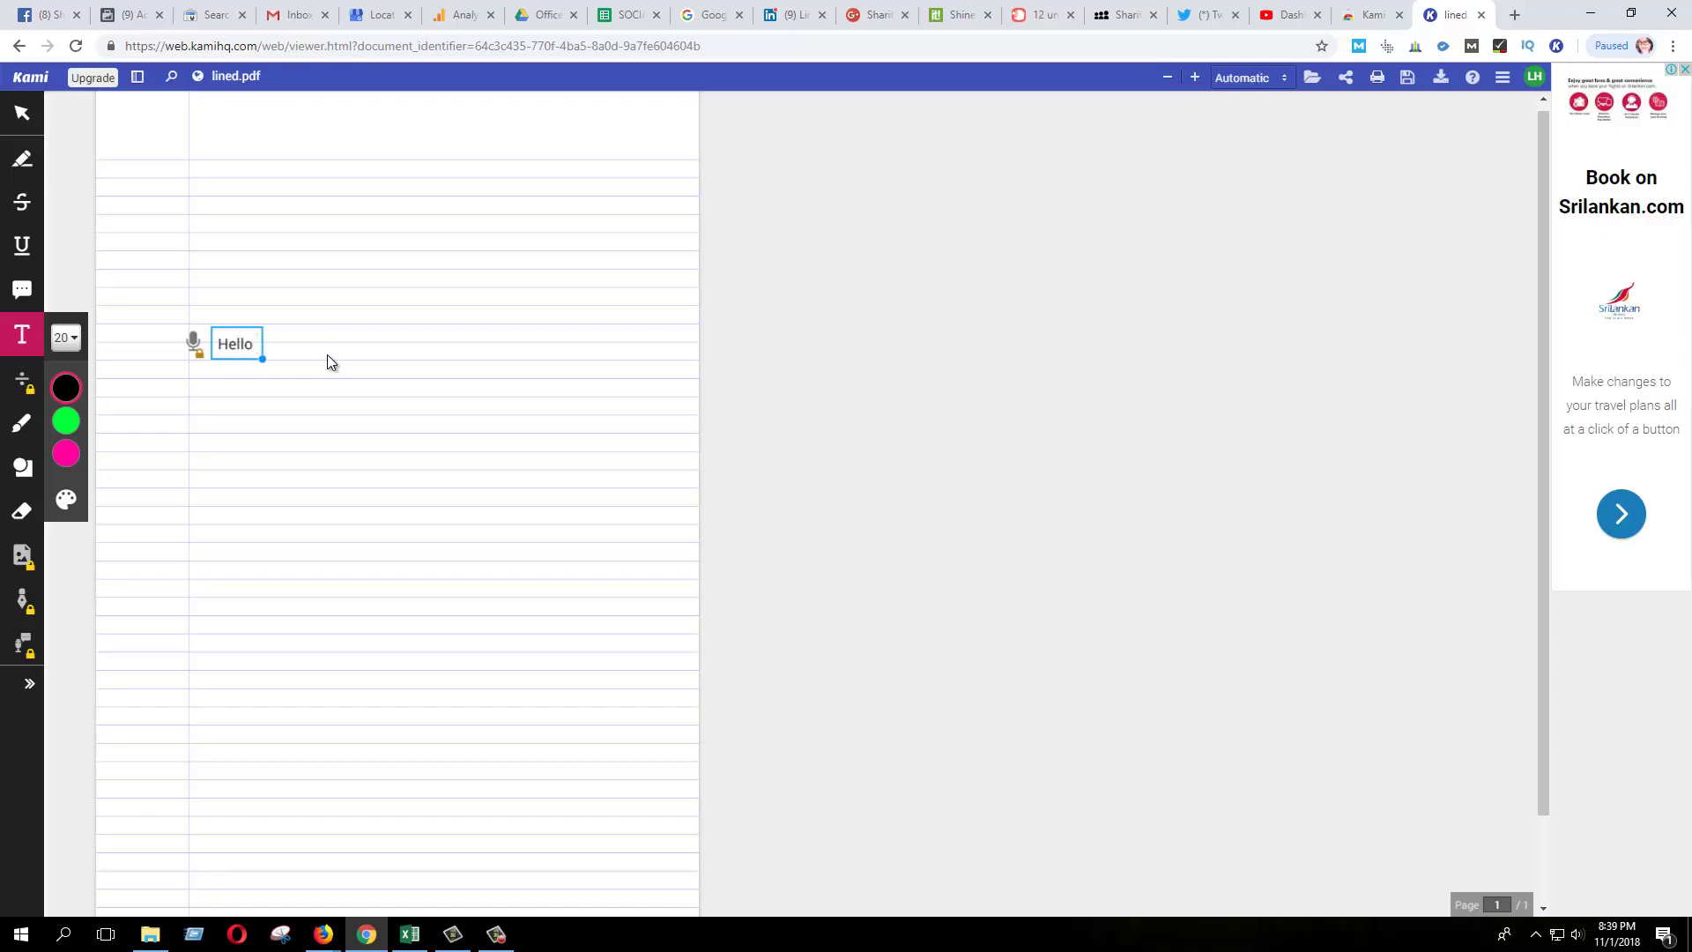
type("from the LEARN HOW TO")
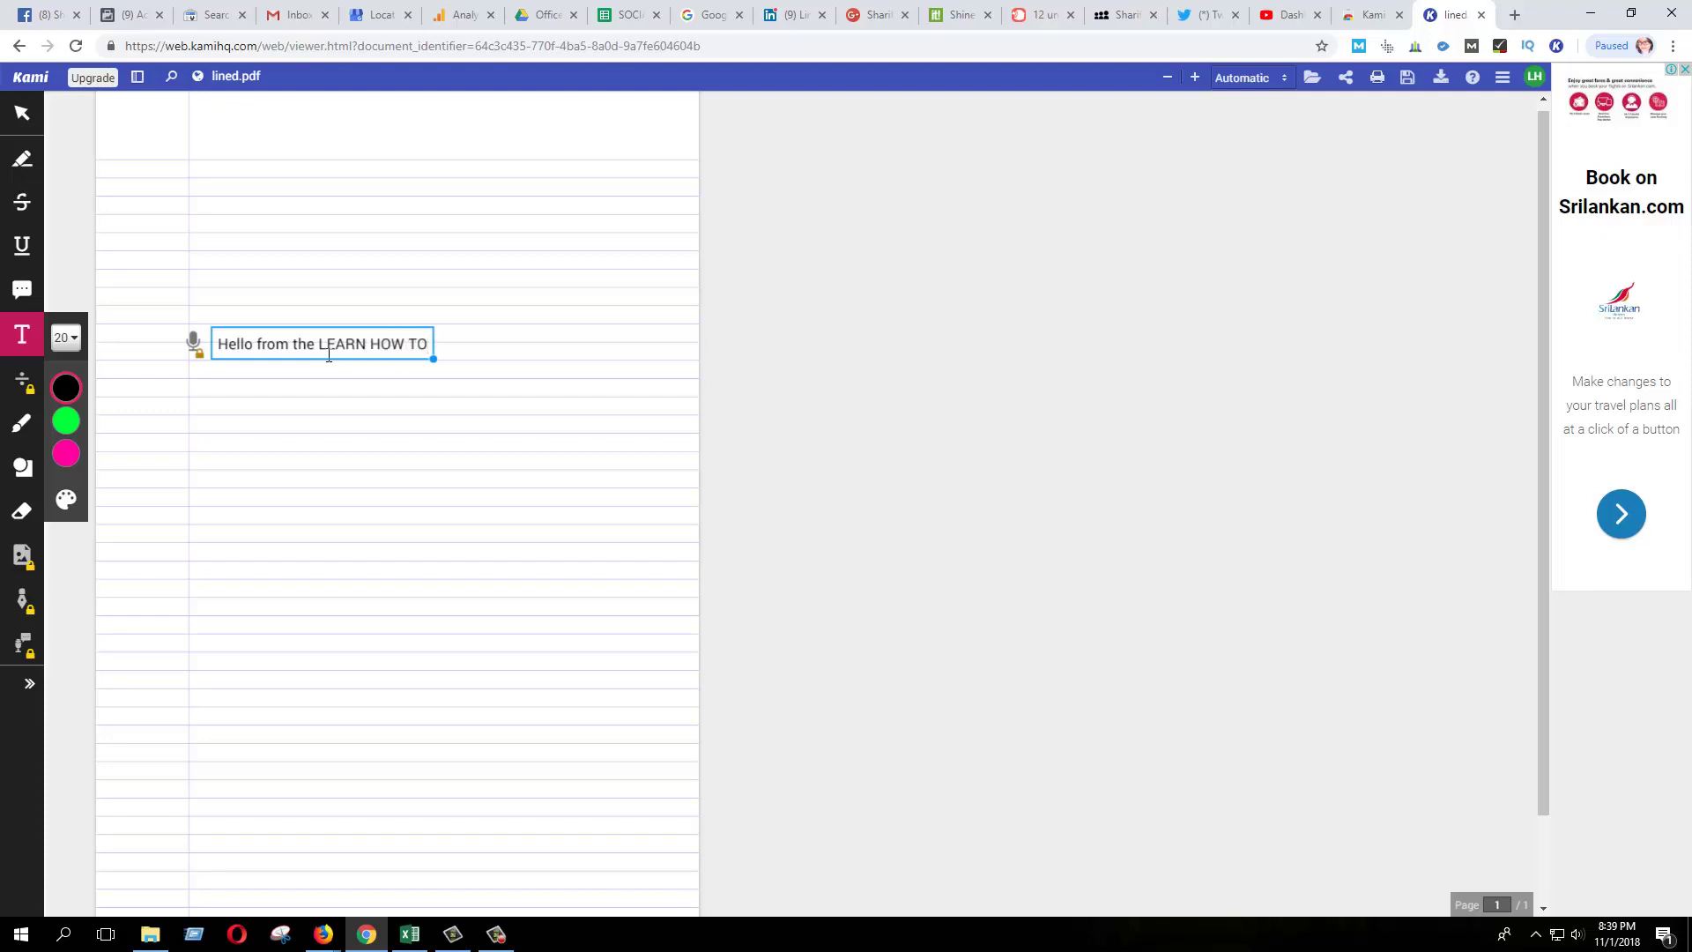
type(". how")
type("to")
key("BackSpace")
key("BackSpace")
type("r u doing!")
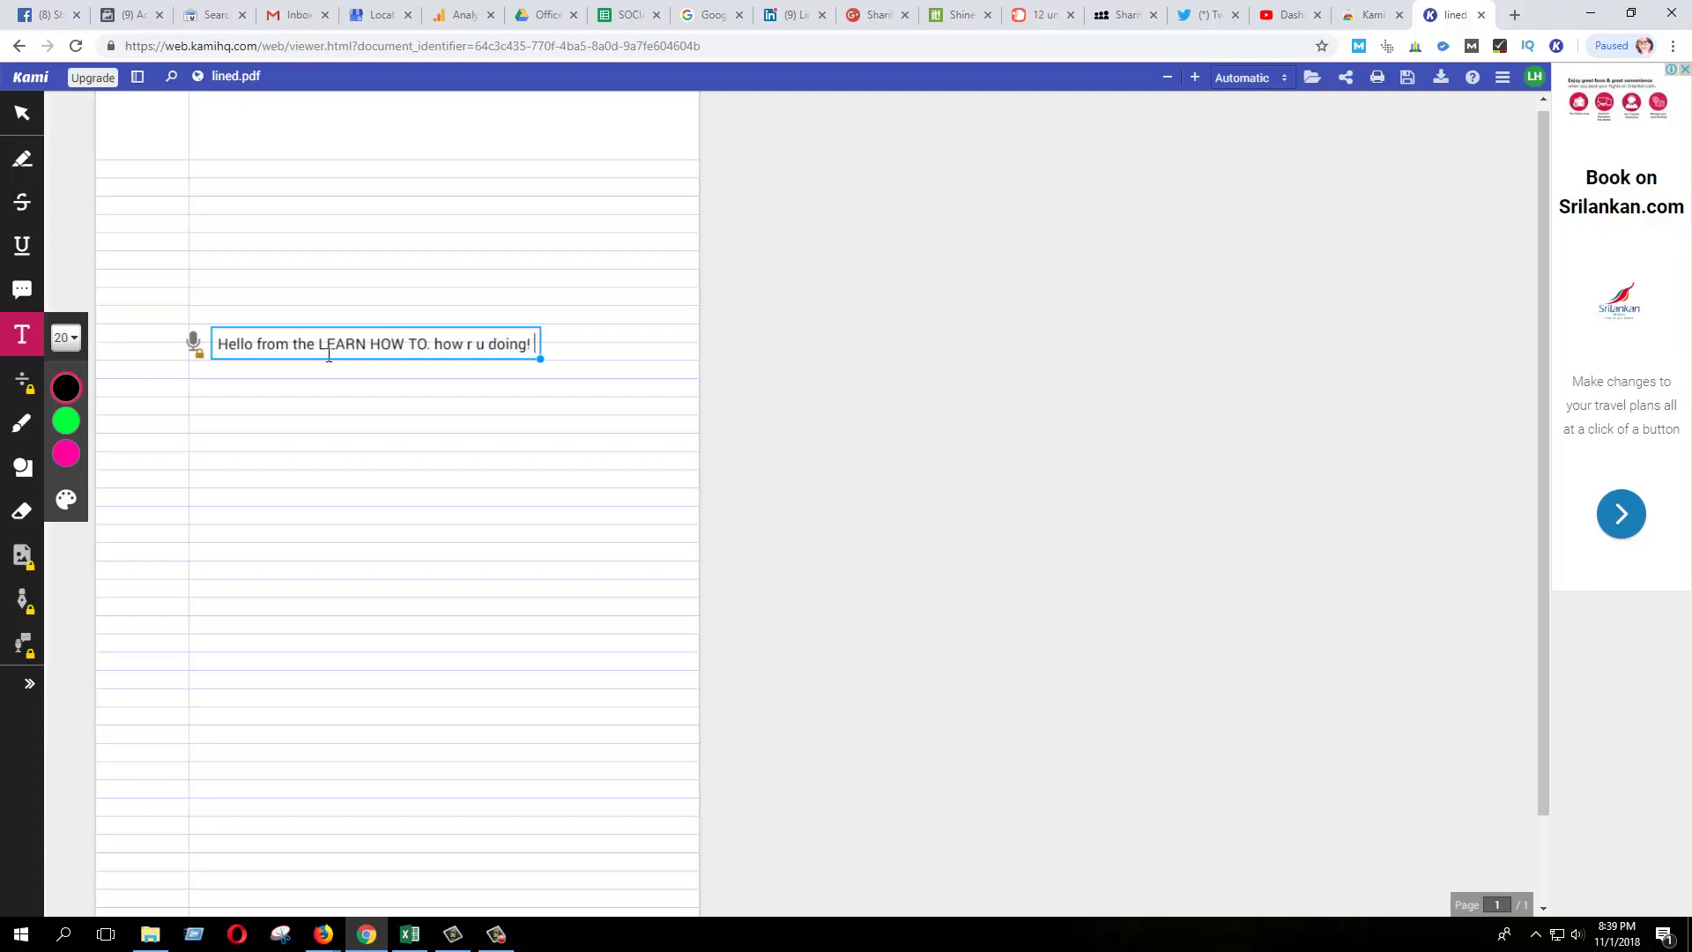
Recolor the greeting text box on the lined page cyan
right_click(520, 346)
left_click(489, 304)
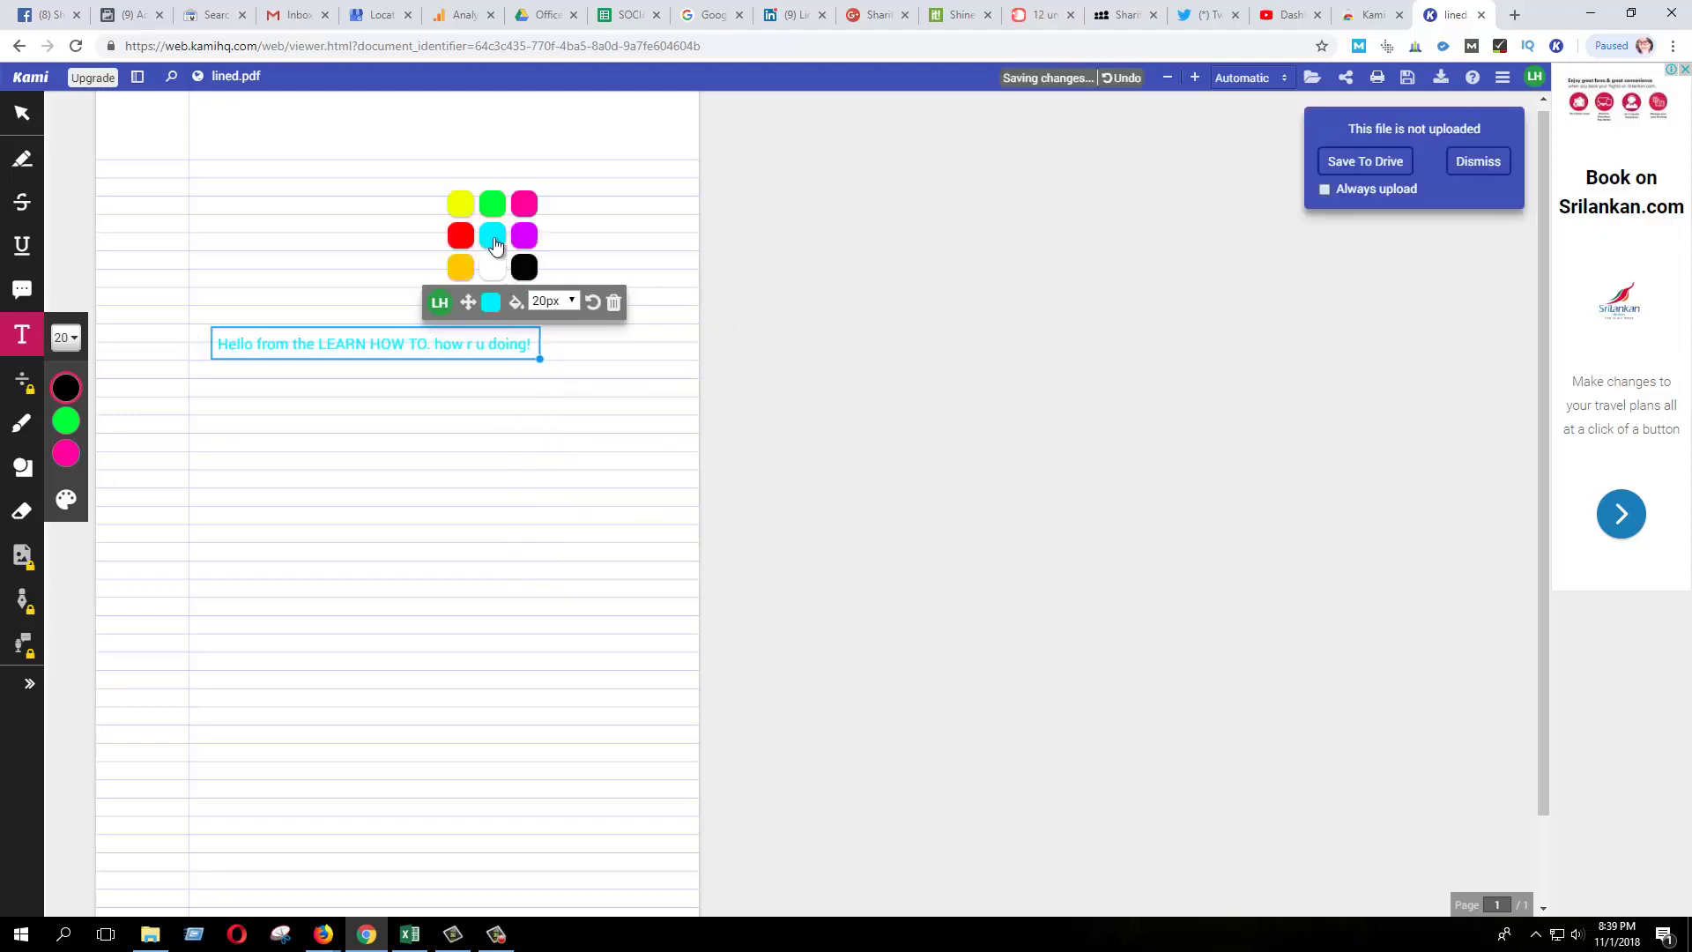
Change the greeting text to red and move its text box to another spot on the page
left_click(569, 301)
left_click(564, 301)
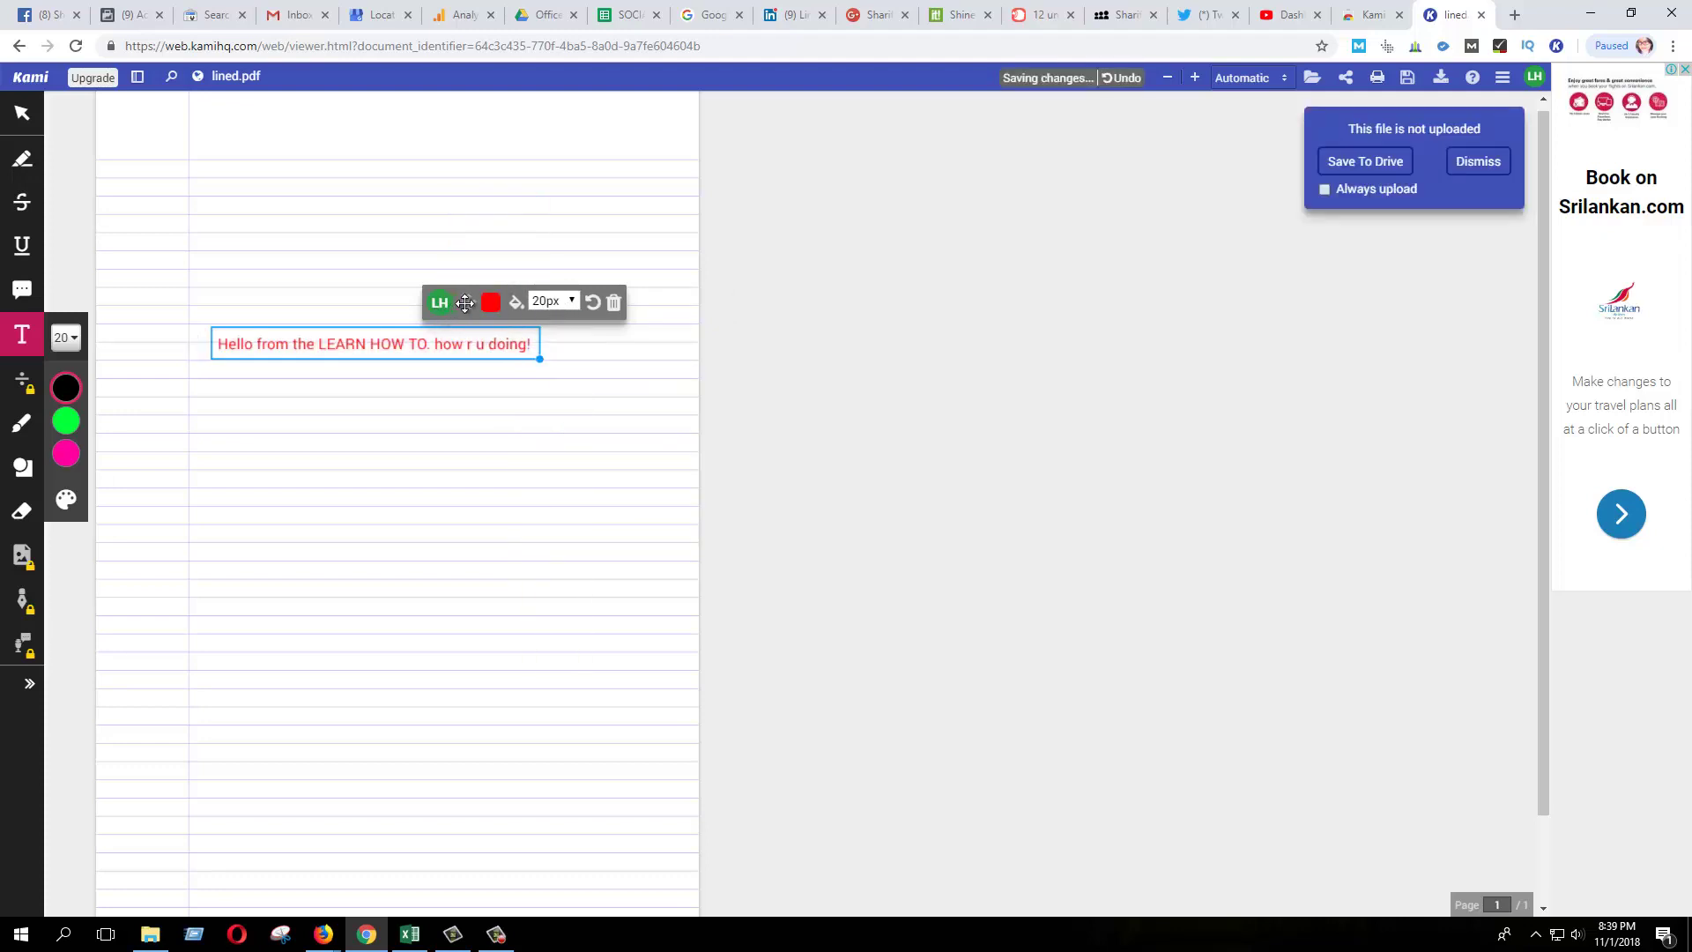
mouse_move(466, 302)
left_mouse_down()
mouse_move(491, 325)
mouse_move(479, 458)
left_mouse_up()
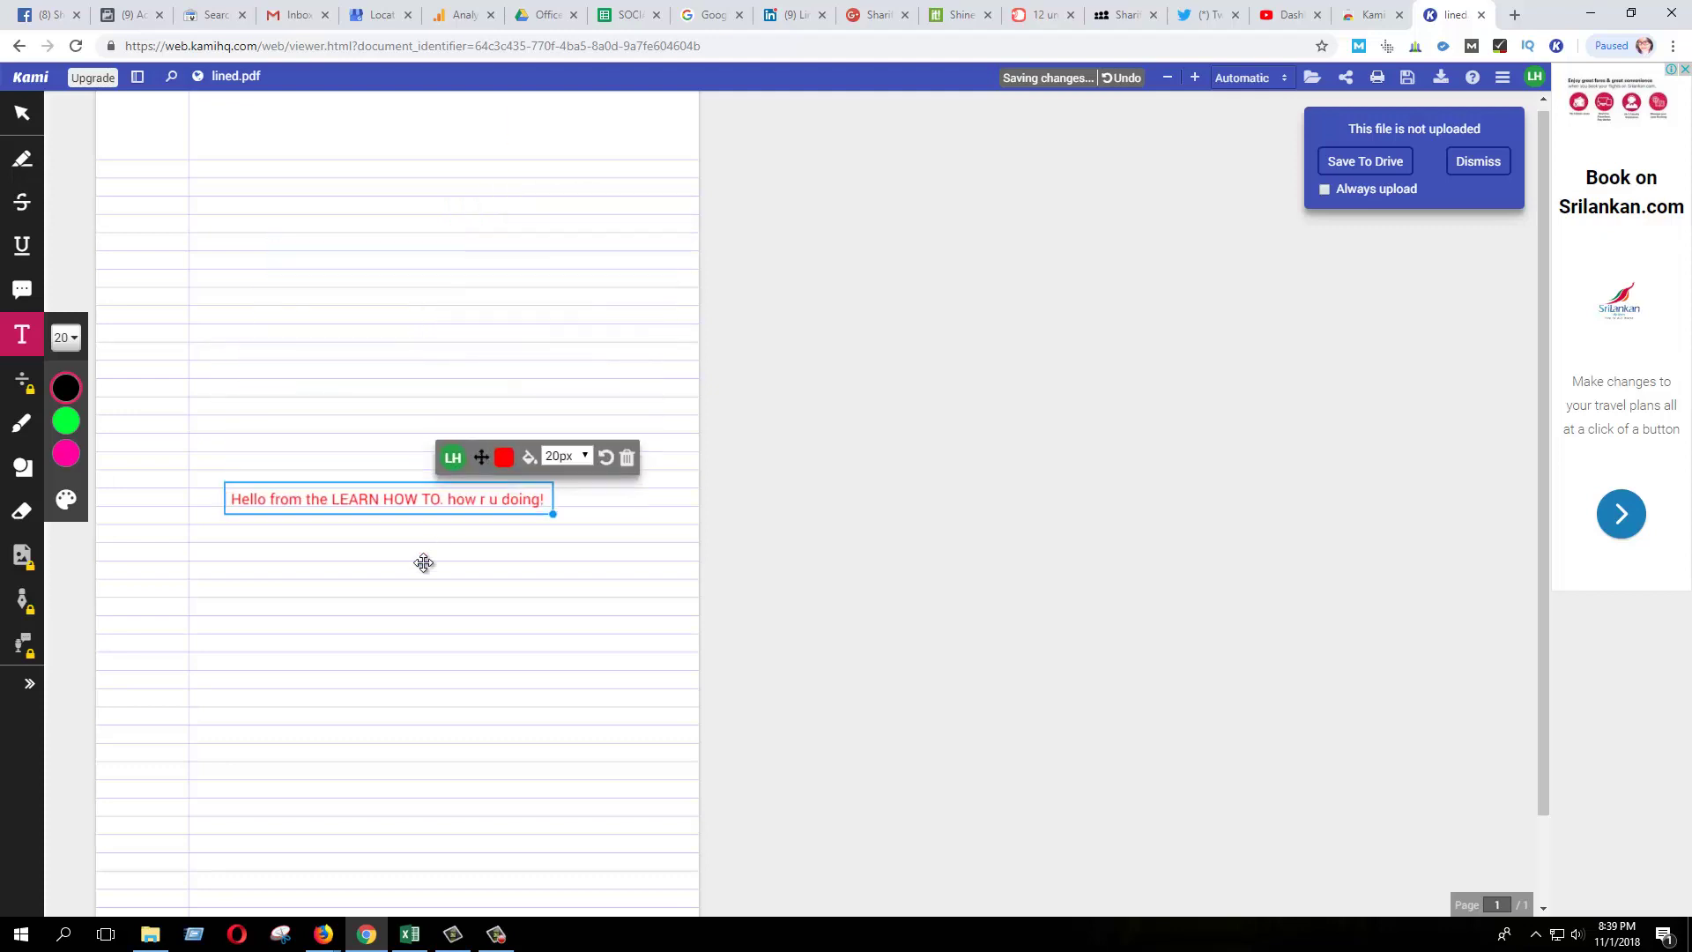
mouse_move(424, 562)
left_mouse_down()
mouse_move(374, 656)
mouse_move(525, 350)
mouse_move(476, 420)
left_mouse_up()
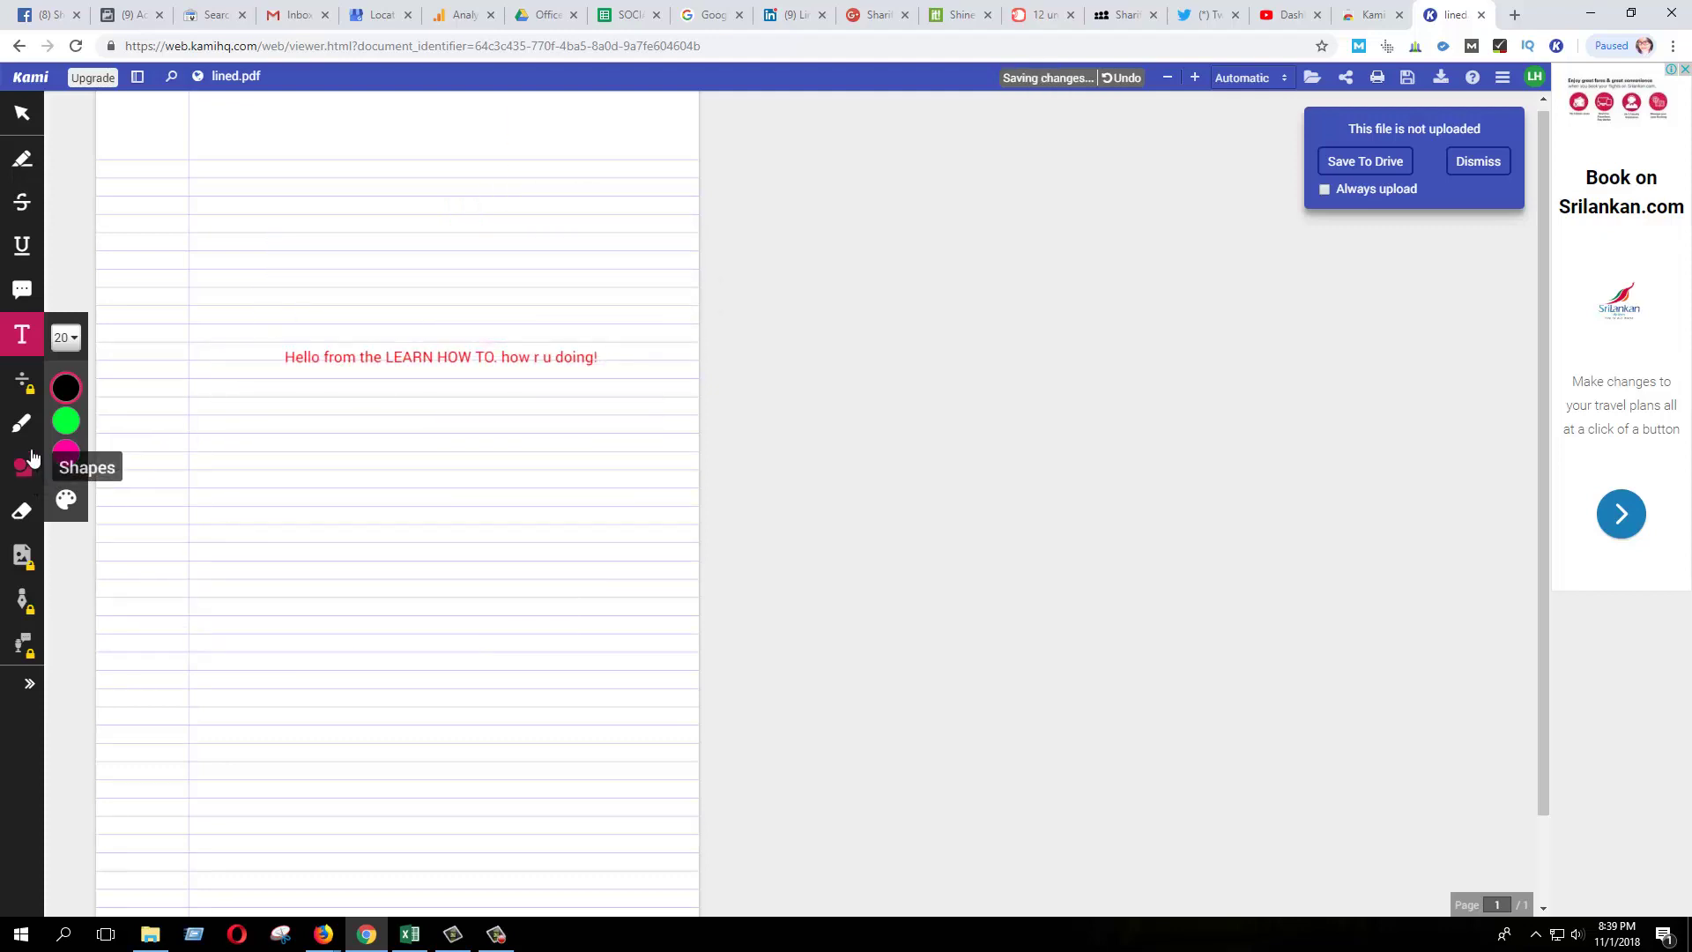
Draw a closed, spiky freehand outline in red across the greeting text with the drawing tool
left_click(22, 423)
mouse_move(362, 627)
left_mouse_down()
mouse_move(275, 480)
mouse_move(358, 441)
mouse_move(400, 273)
mouse_move(423, 404)
mouse_move(468, 446)
mouse_move(363, 600)
left_mouse_up()
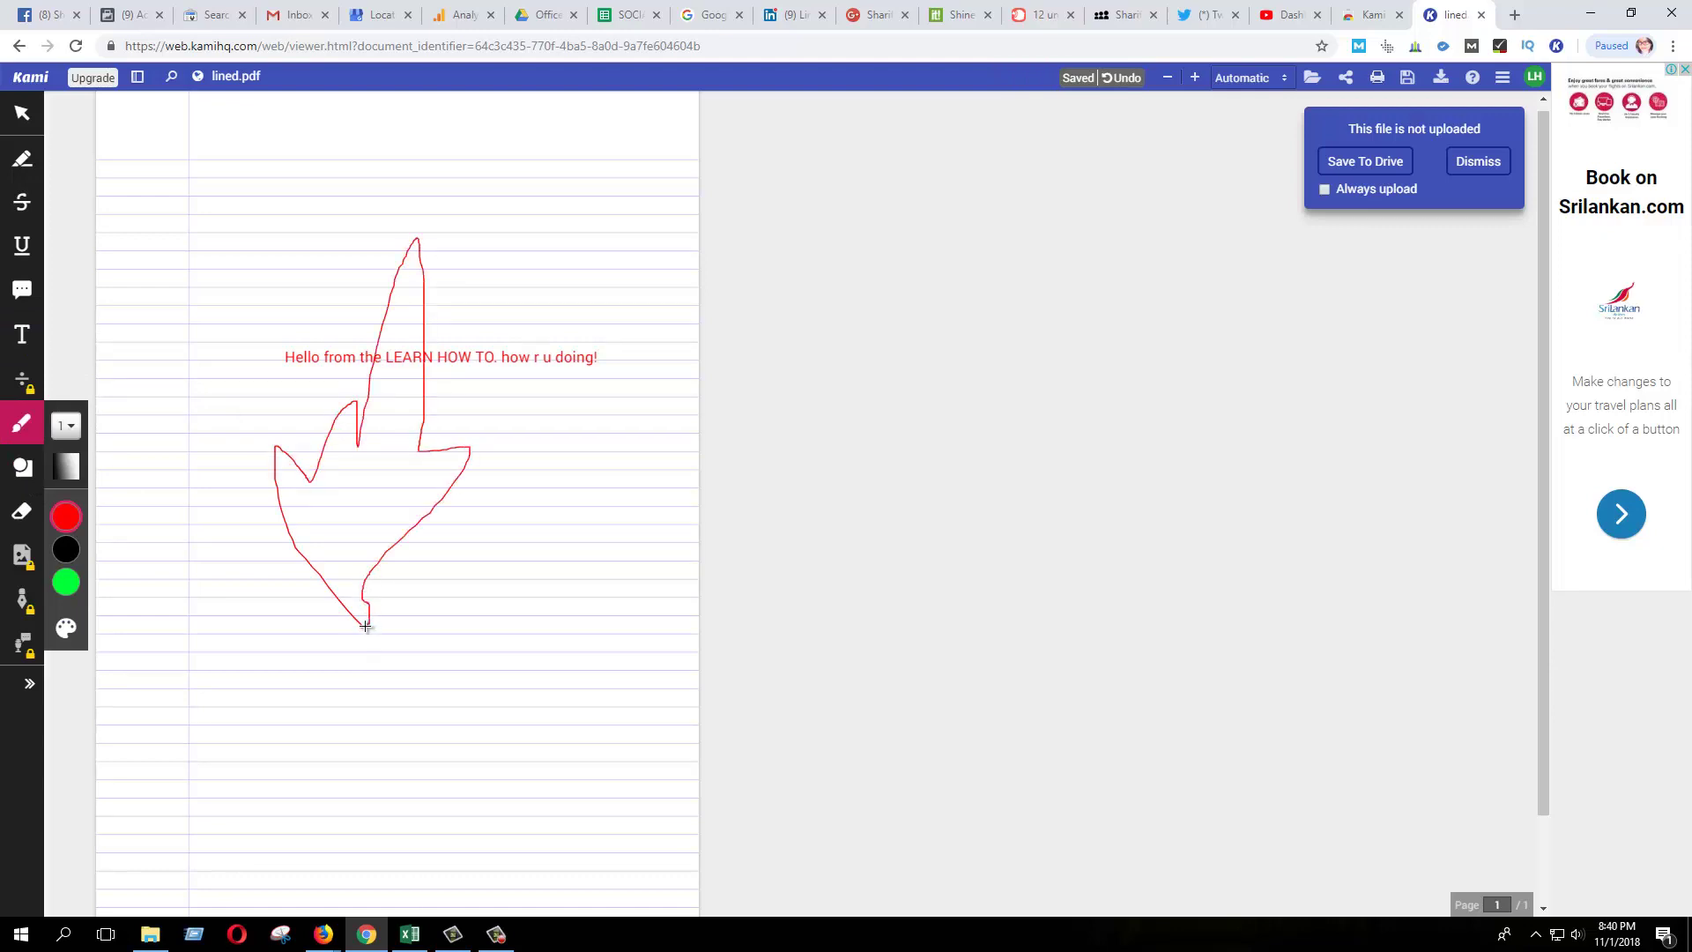
Draw three tall black ellipses side by side over the text and freehand drawing with the Shapes tool
left_click(22, 467)
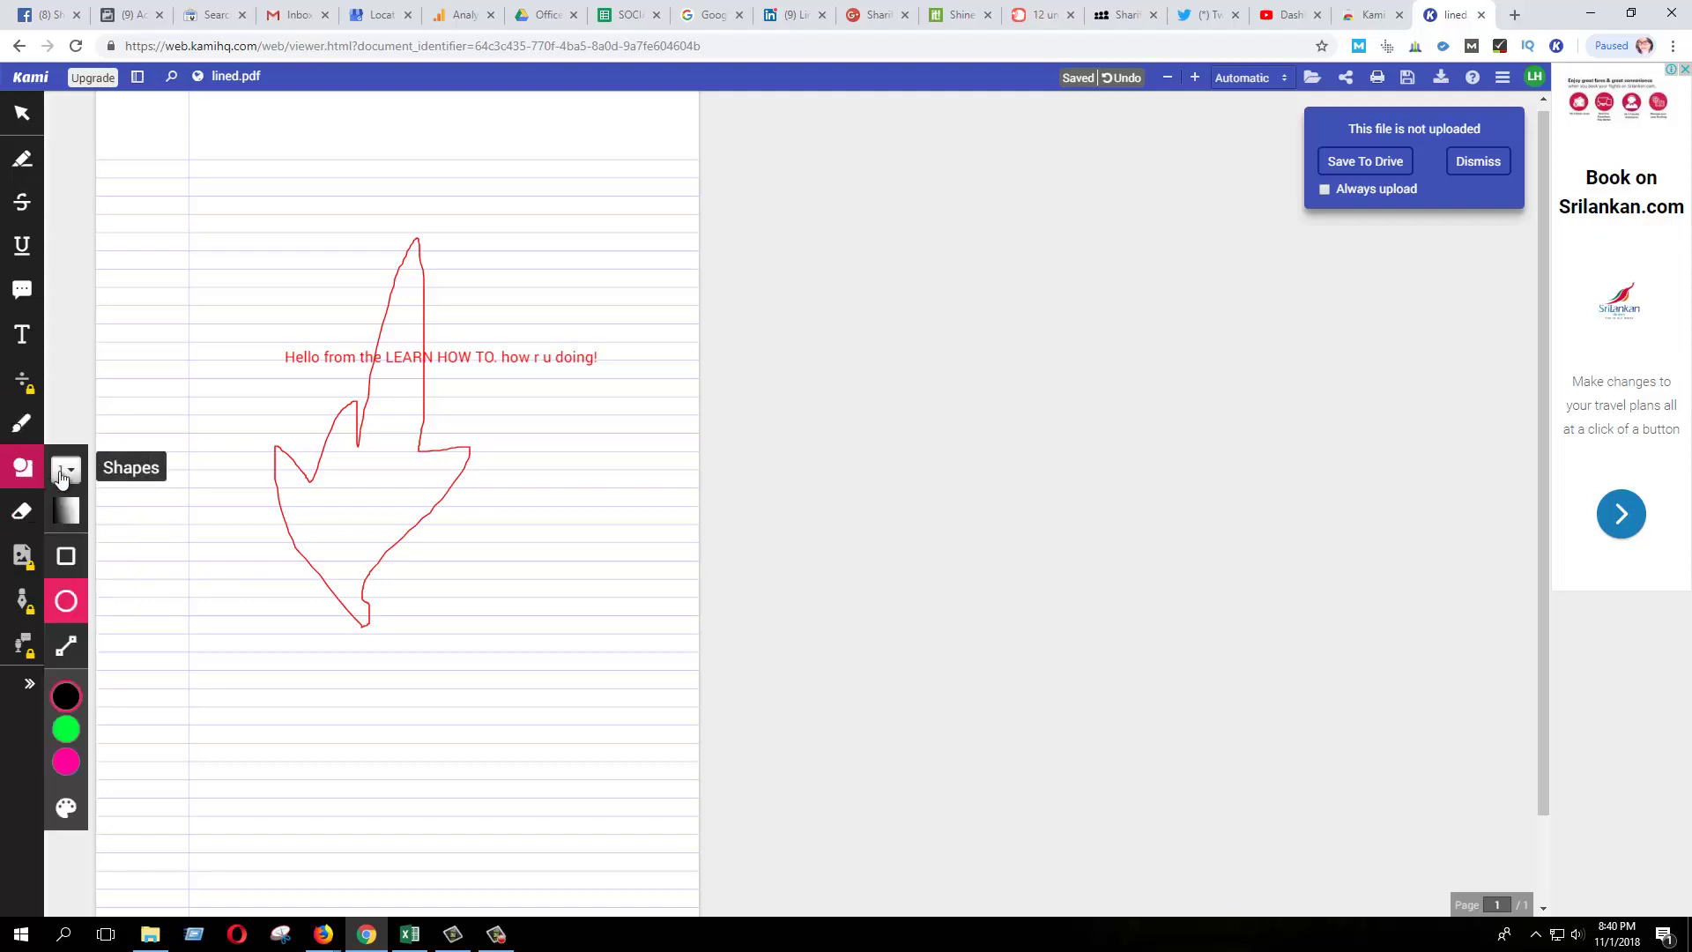
left_click_drag(196, 270, 315, 495)
left_click_drag(357, 324, 473, 571)
left_click_drag(544, 371, 602, 625)
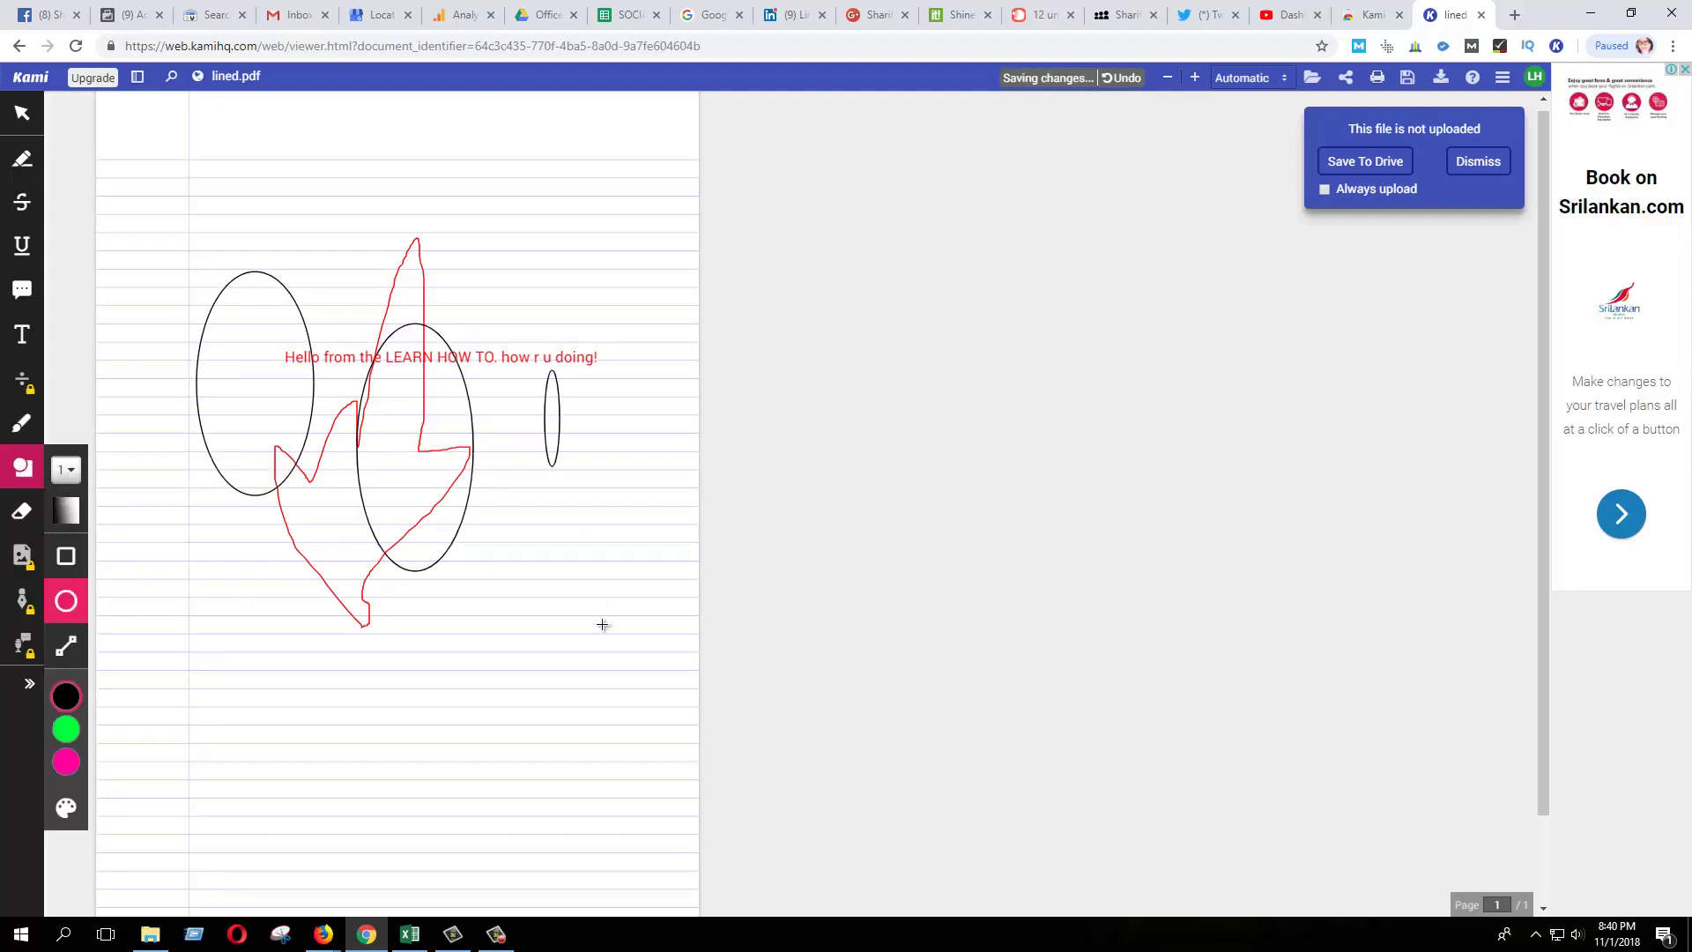
Undo the three ellipses, the freehand drawing, and the greeting text's move and red color
left_click(1502, 77)
left_click(1370, 435)
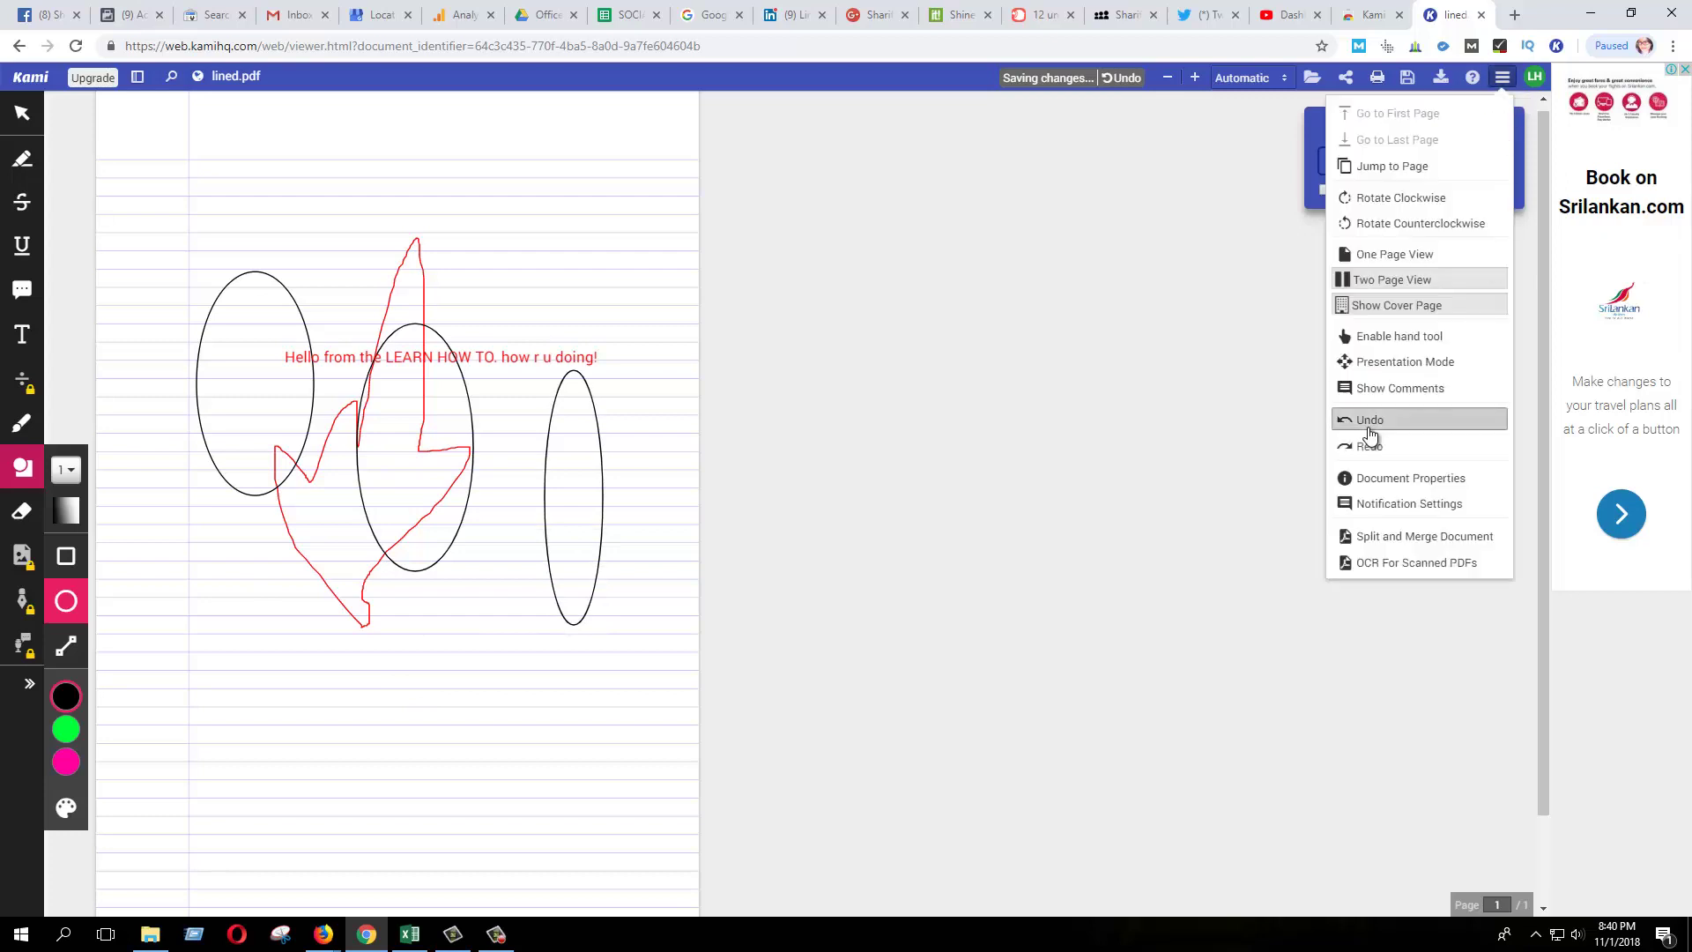
left_click(1370, 435)
left_click(1370, 435)
left_click(1370, 435)
left_click(1370, 435)
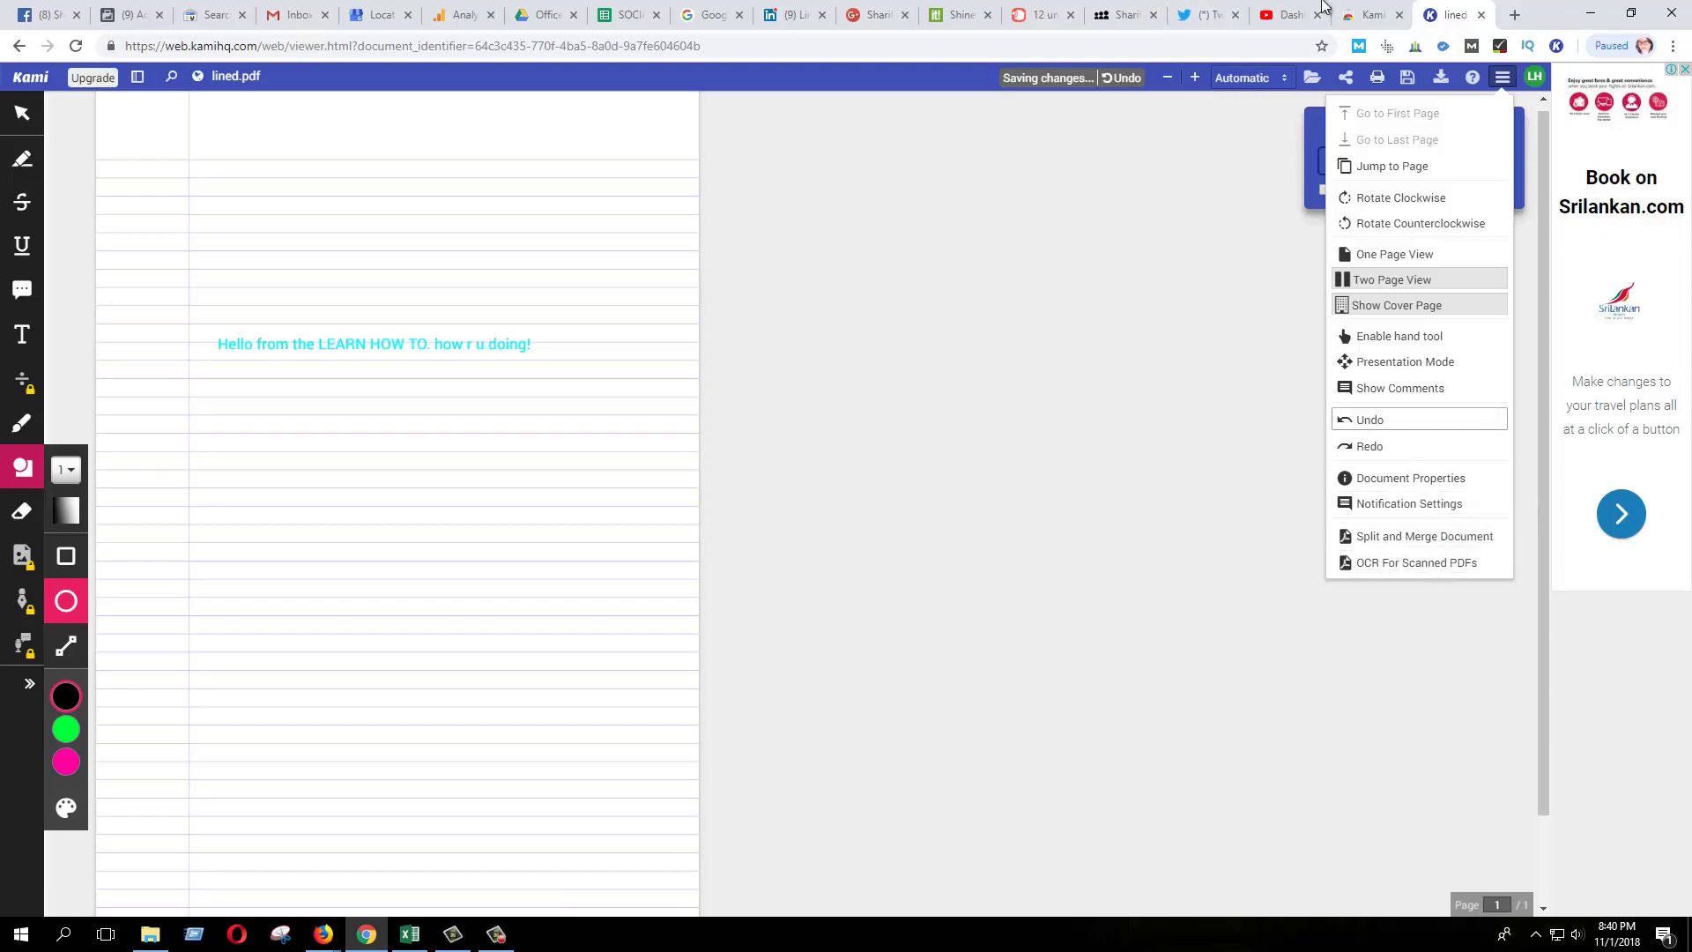
left_click(1184, 357)
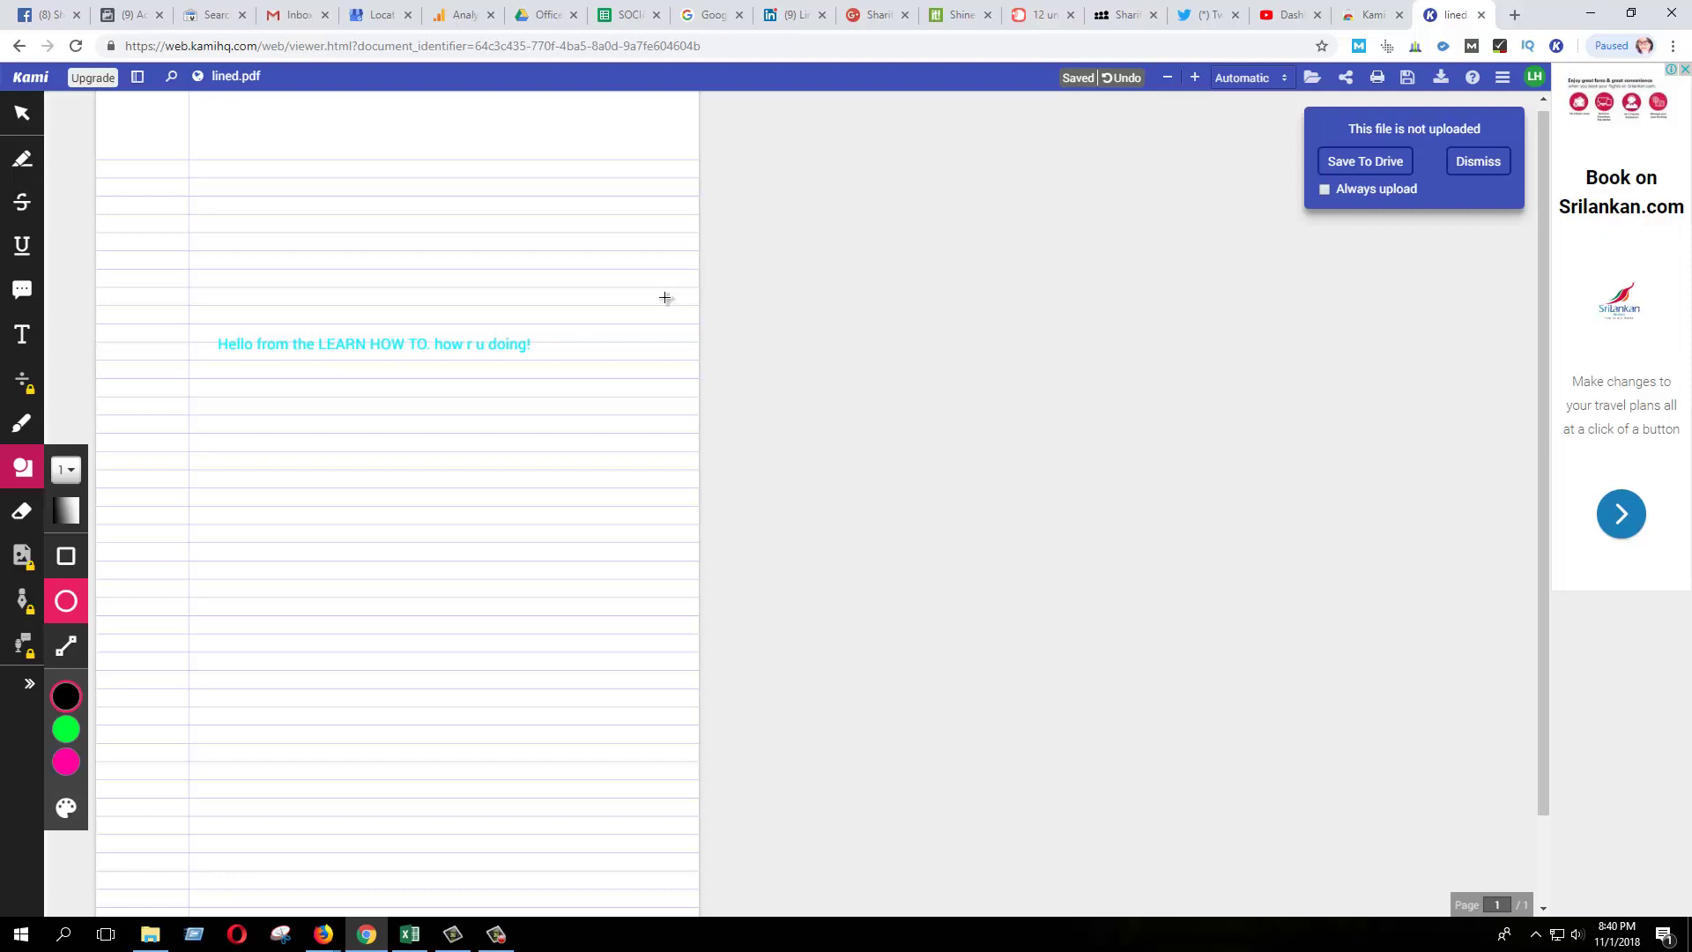
Draw six black ellipses of different sizes scattered over the middle of the lined page
mouse_move(436, 344)
left_mouse_down()
mouse_move(464, 411)
mouse_move(501, 434)
left_mouse_up()
left_click_drag(558, 468, 634, 564)
left_click_drag(381, 428, 333, 507)
left_click_drag(231, 526, 249, 577)
left_click_drag(341, 631, 434, 744)
left_click_drag(422, 539, 544, 681)
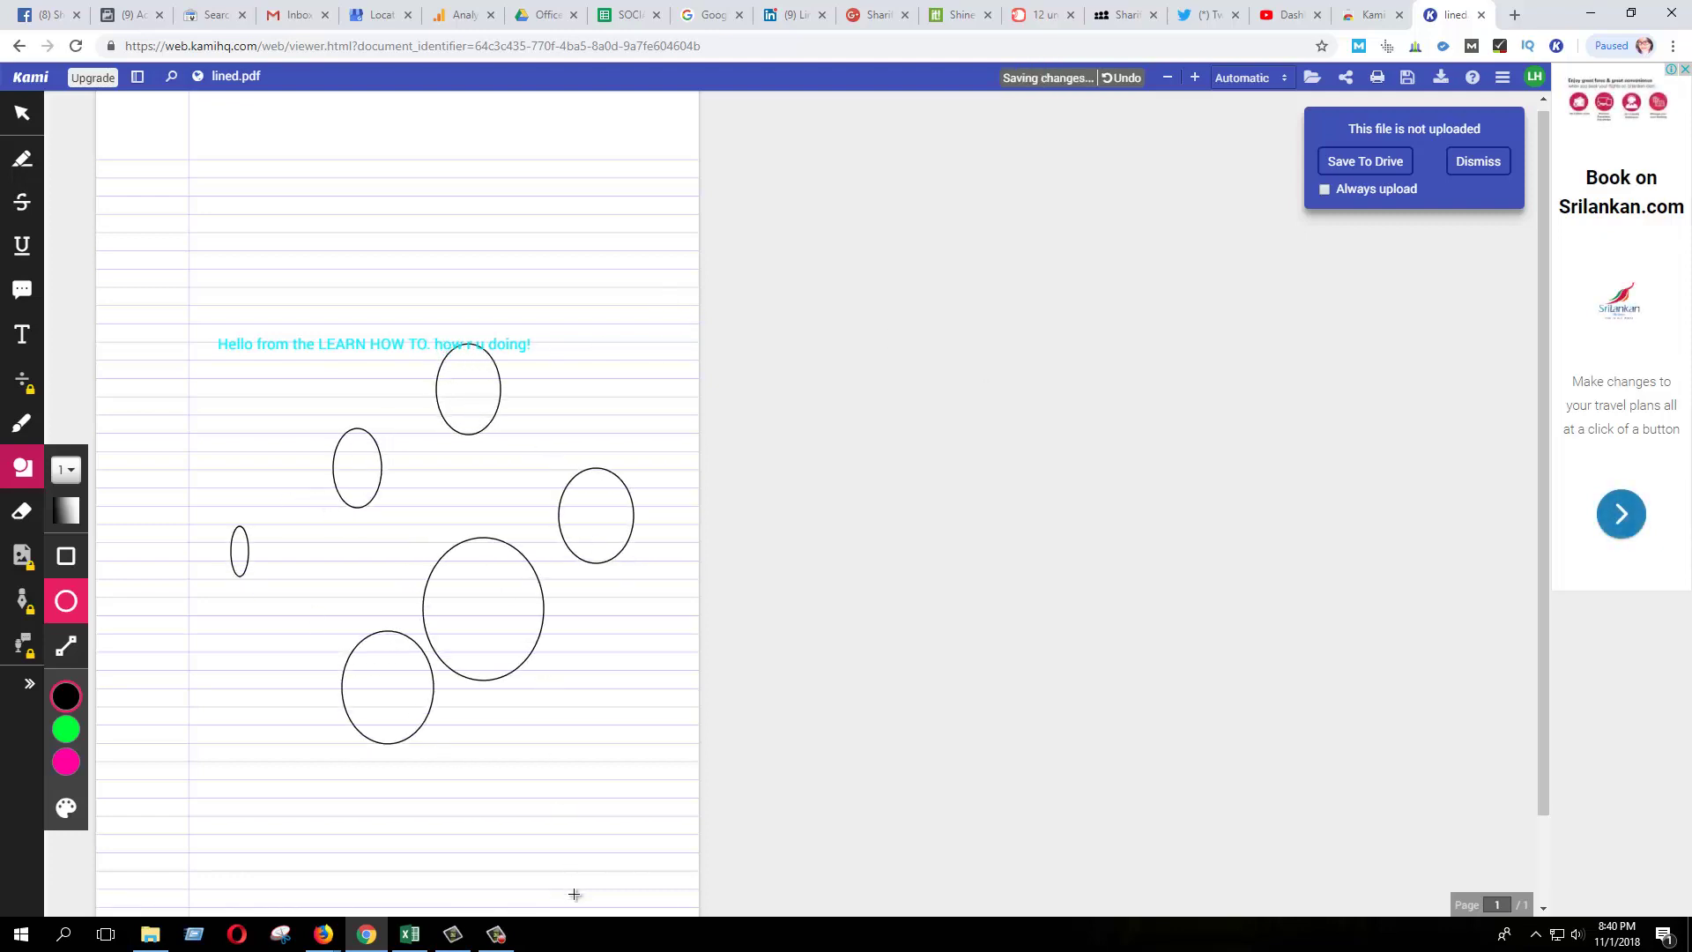